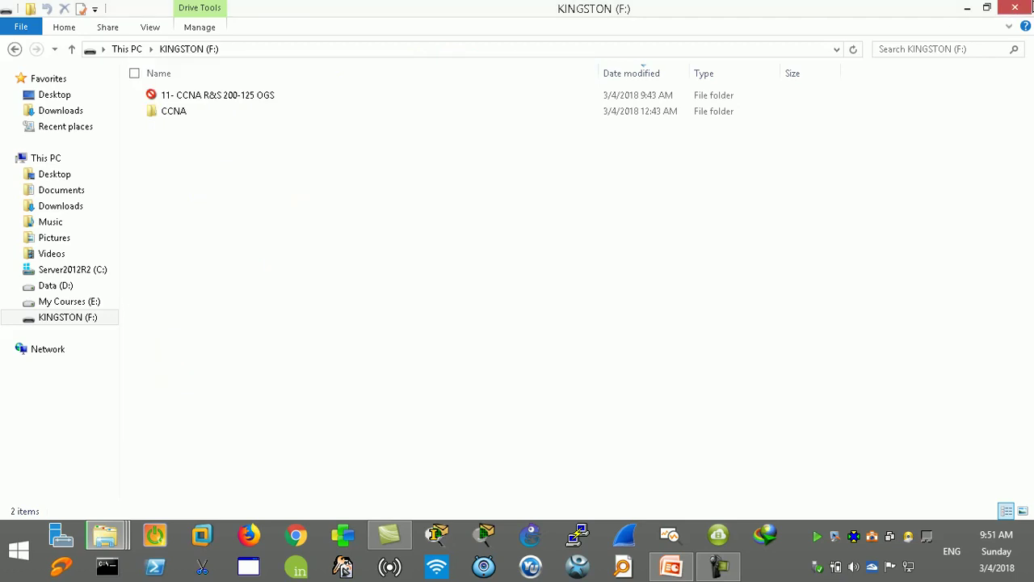
Step: Minimize the KINGSTON drive and other Explorer windows and launch Cisco Packet Tracer from the taskbar
{"action": "left_click", "coordinate": [968, 9]}
{"action": "left_click", "coordinate": [968, 9]}
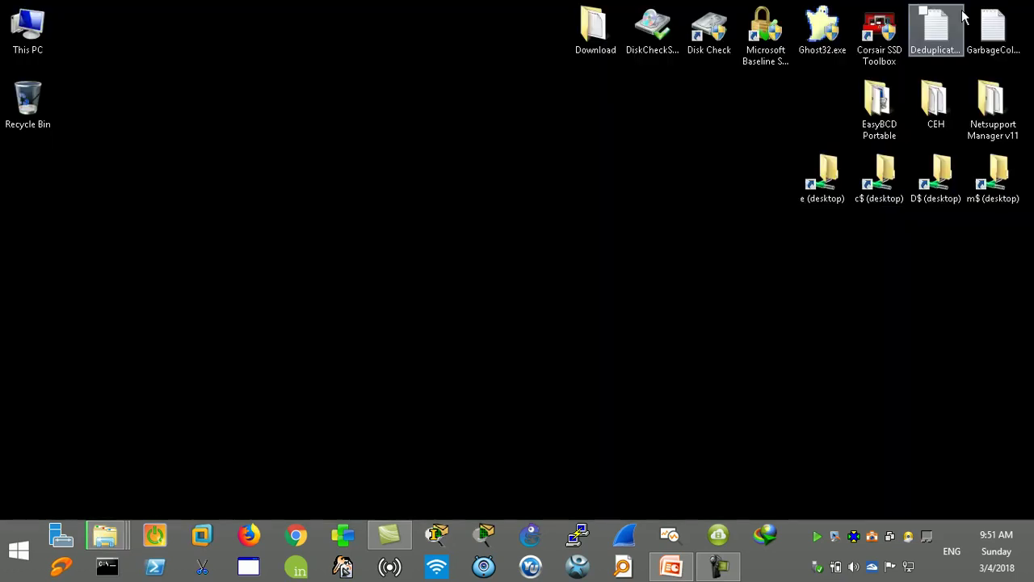
{"action": "left_click", "coordinate": [446, 536]}
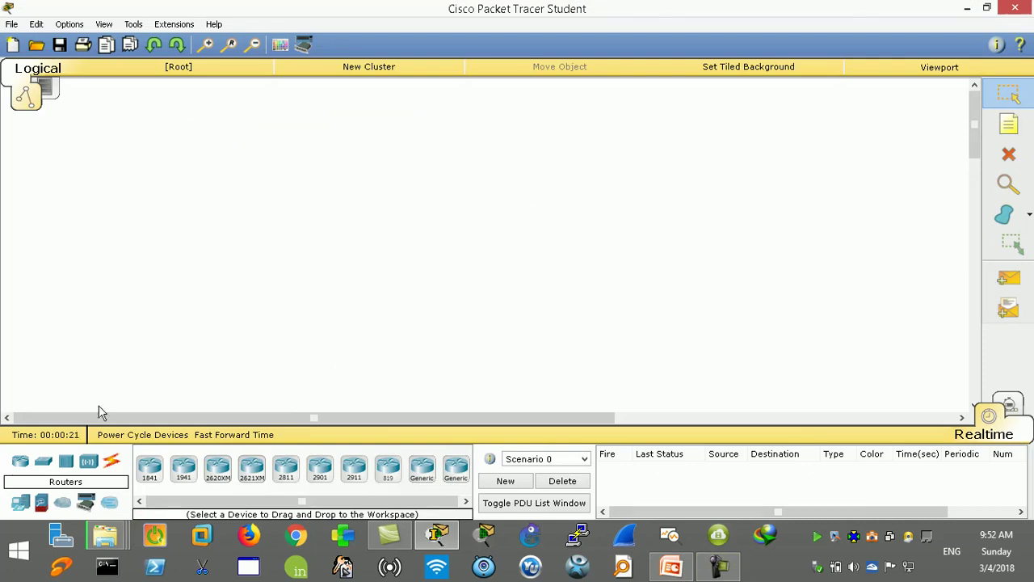
Step: Place a 2960 switch from the Switches category on the workspace and nudge it up and right
{"action": "left_click", "coordinate": [43, 462]}
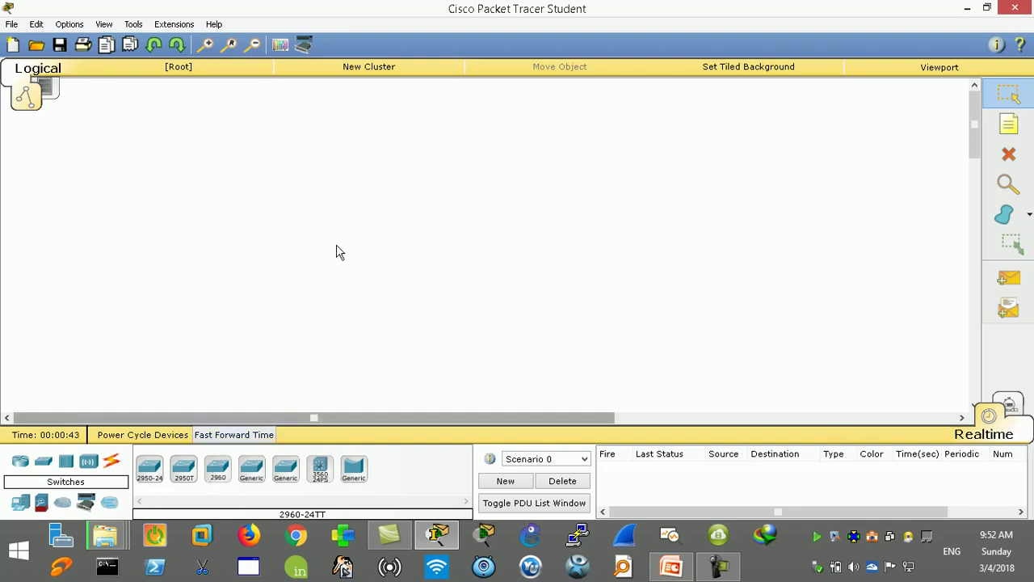
{"action": "left_click_drag", "start_coordinate": [218, 476], "coordinate": [252, 374]}
{"action": "left_click", "coordinate": [216, 471]}
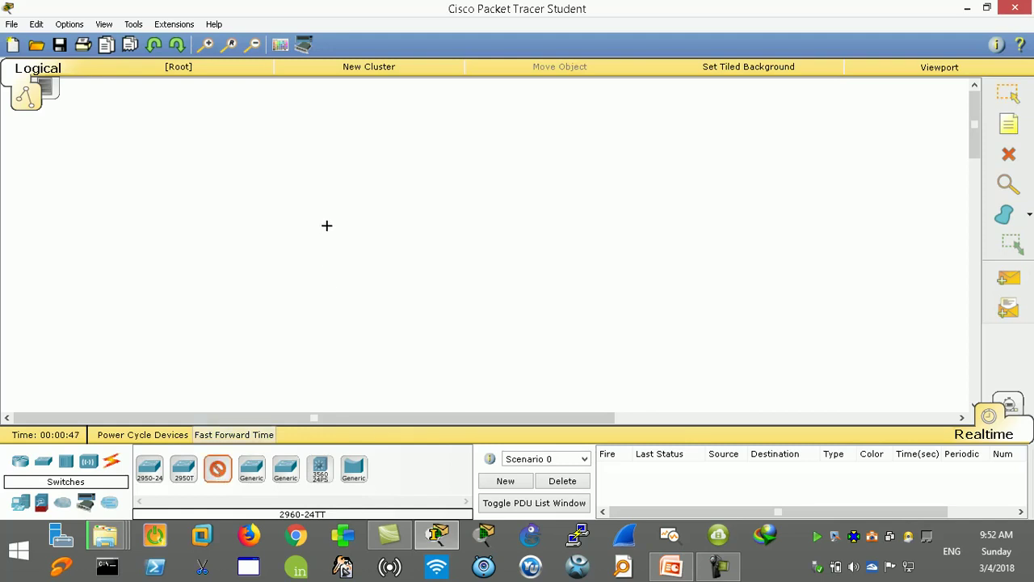
{"action": "left_click", "coordinate": [324, 228]}
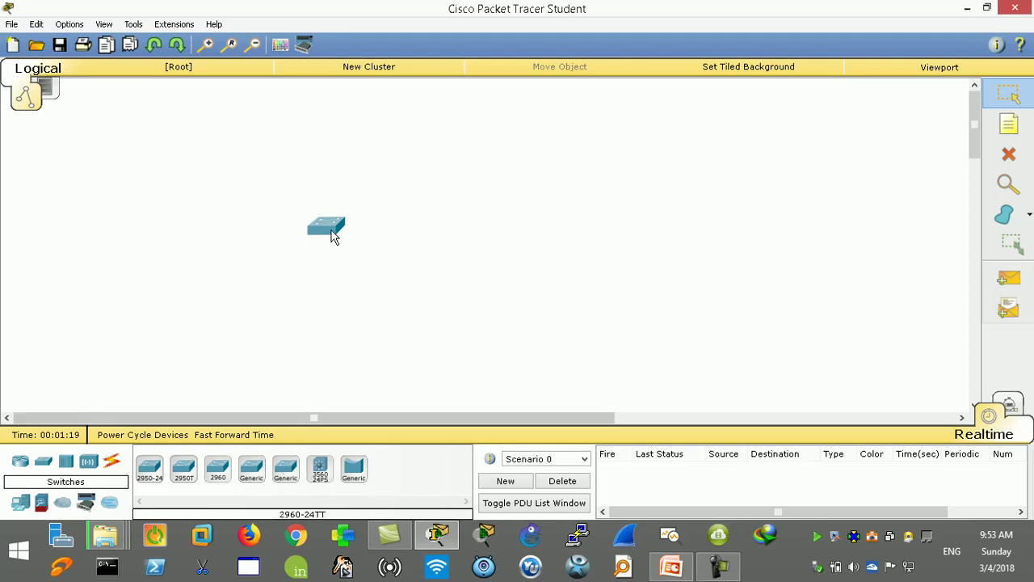
{"action": "left_click_drag", "start_coordinate": [330, 230], "coordinate": [348, 184]}
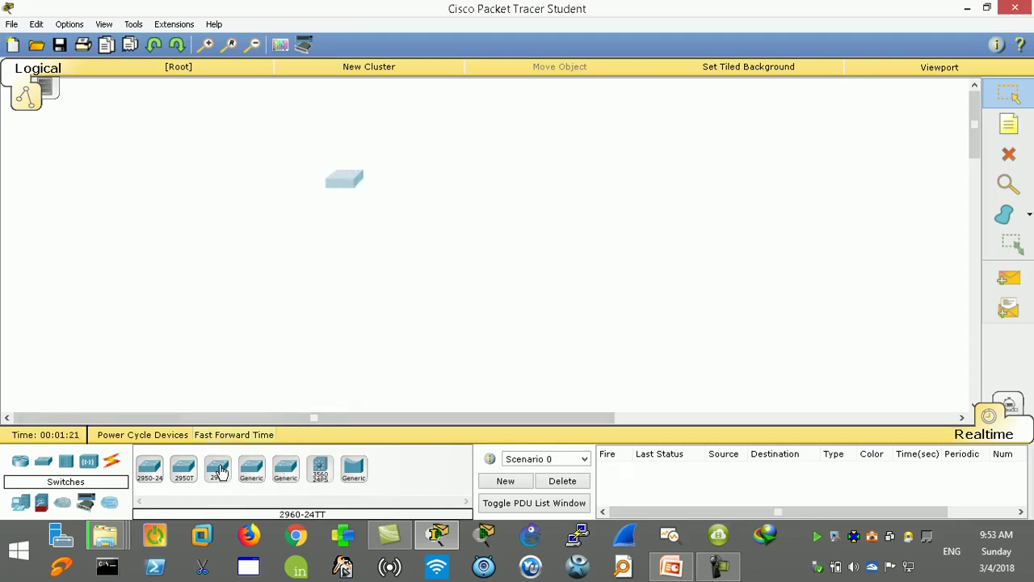
Step: View Switch0 full-screen with its front panel zoomed in, then close the window
{"action": "left_click", "coordinate": [342, 182]}
{"action": "left_click", "coordinate": [721, 97]}
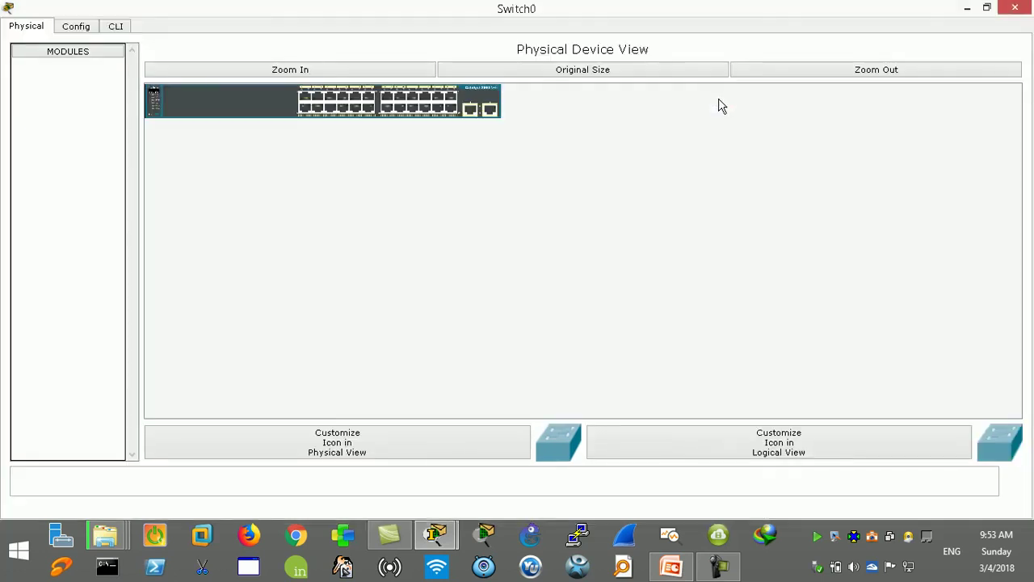
{"action": "left_click", "coordinate": [339, 74]}
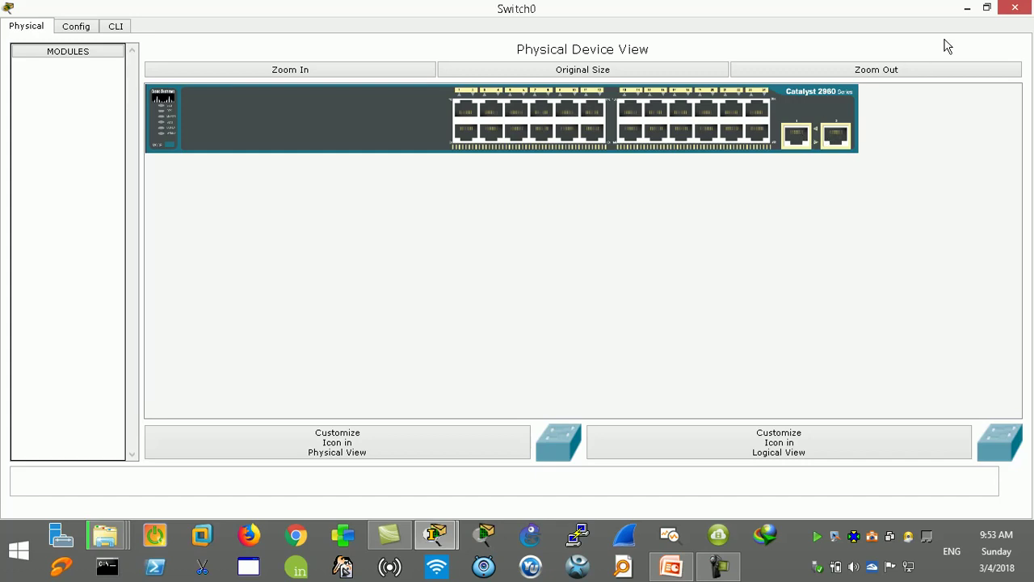
{"action": "left_click", "coordinate": [1013, 12]}
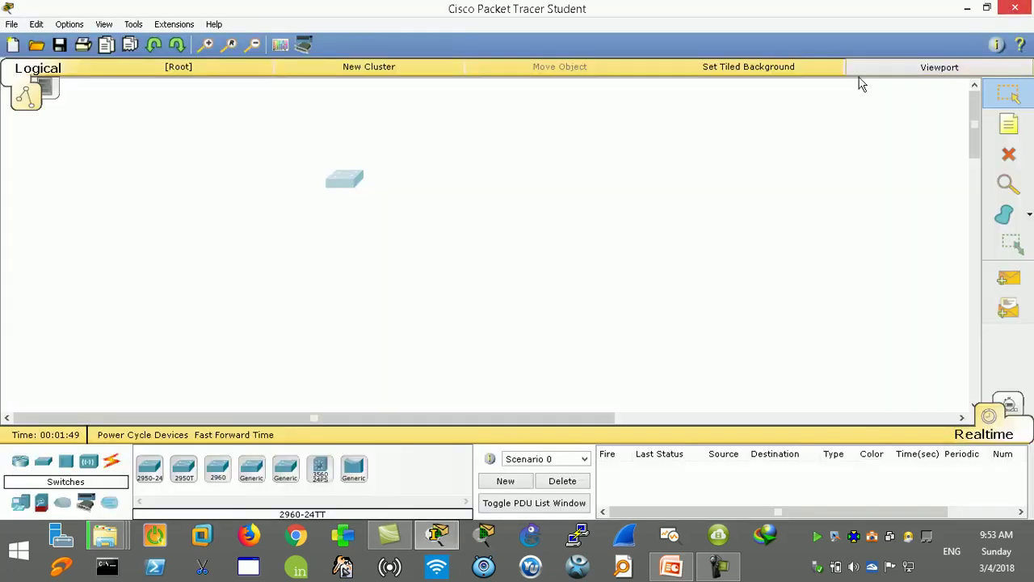
Step: Shift the switch lower-left, briefly reopen Switch0, and select the Place Note tool
{"action": "left_click_drag", "start_coordinate": [349, 179], "coordinate": [312, 197]}
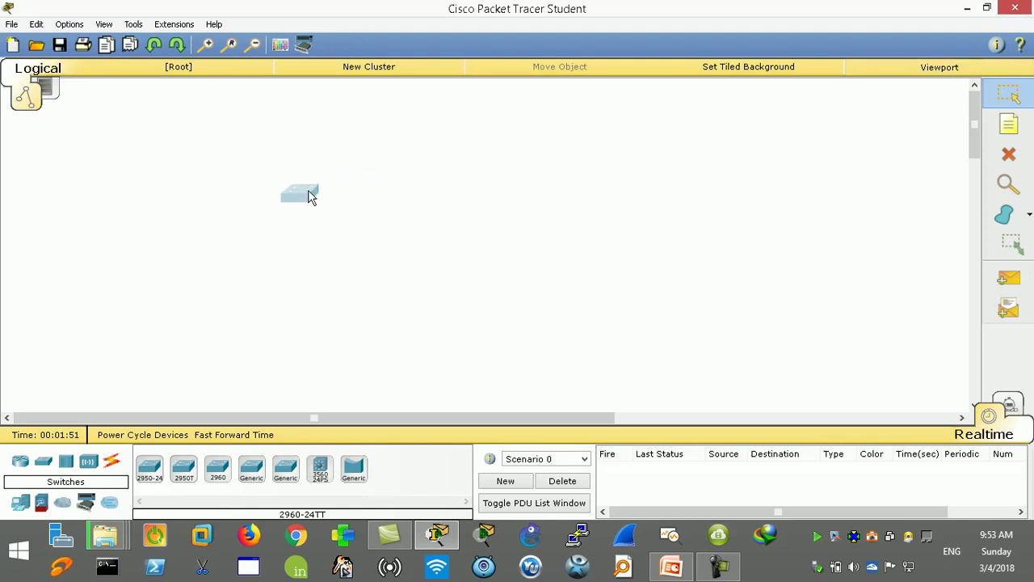
{"action": "double_click", "coordinate": [304, 197]}
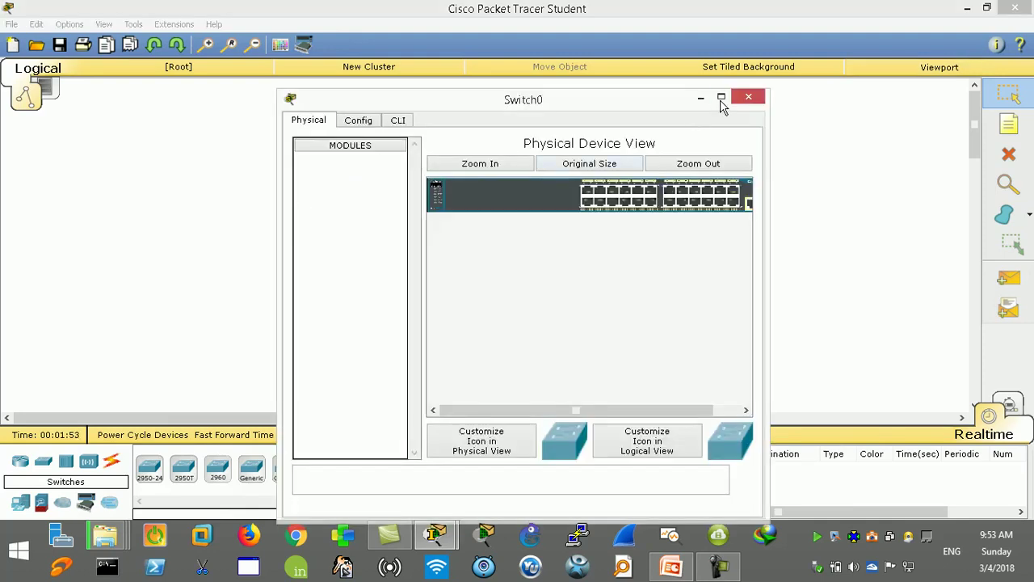
{"action": "left_click", "coordinate": [748, 97]}
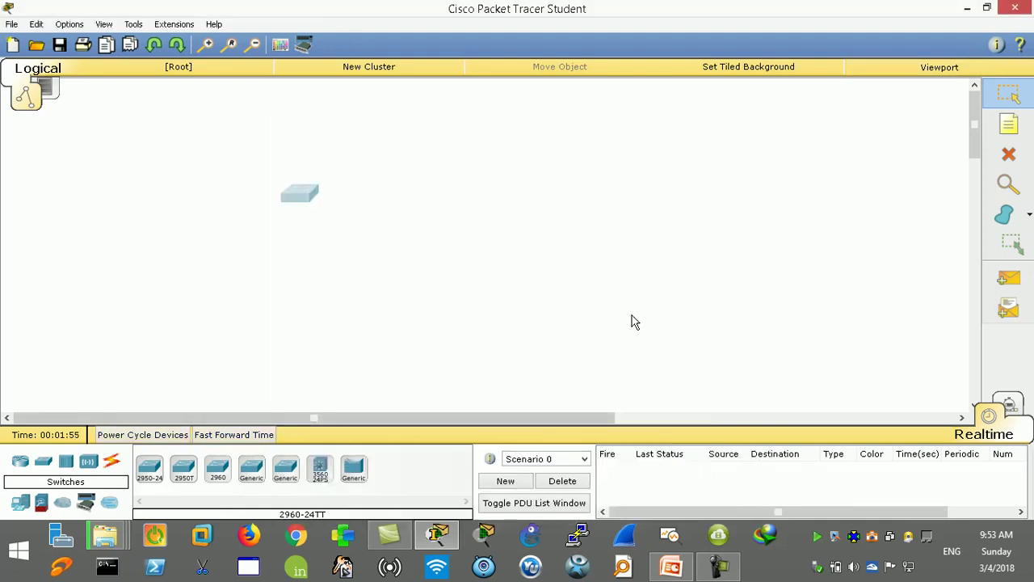
{"action": "left_click", "coordinate": [1009, 123]}
Step: Add a note beside the switch reading 'Number of Ports', 'Speed Ethernet Switches' and '10M Ethernet'
{"action": "left_click", "coordinate": [359, 165]}
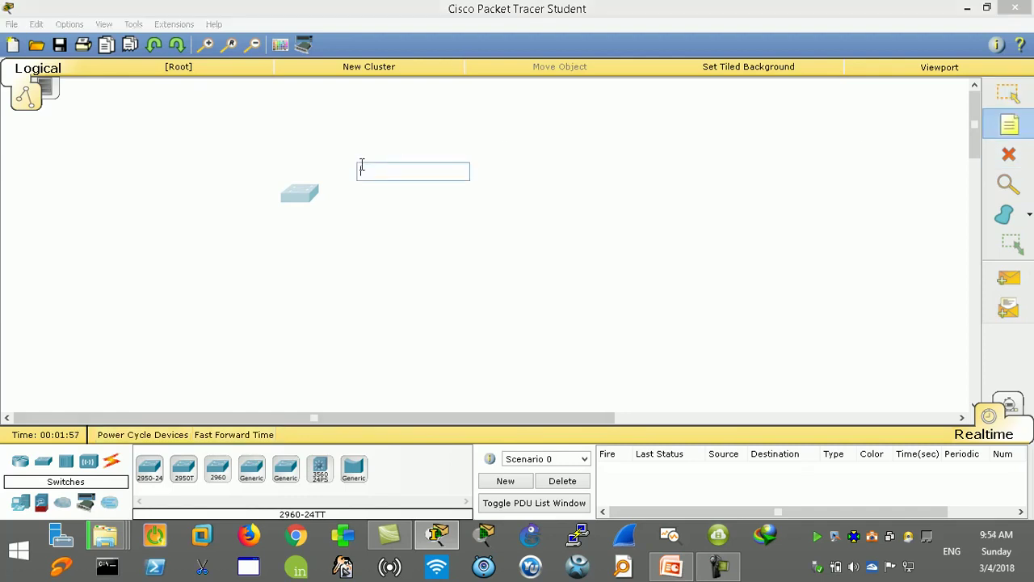
{"action": "type", "text": "Nu"}
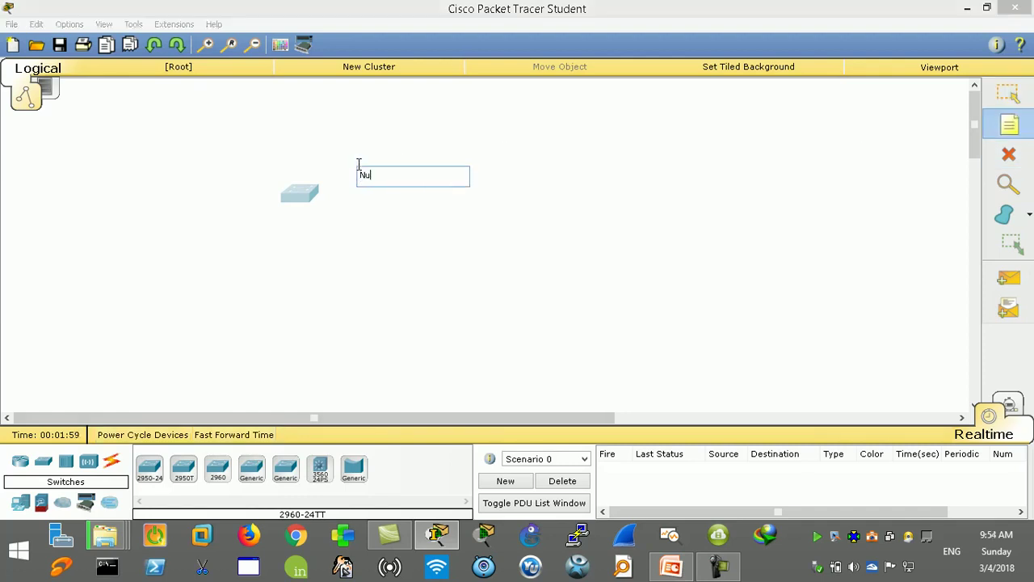
{"action": "type", "text": "mber"}
{"action": "type", "text": "of Ports"}
{"action": "key", "text": "Return"}
{"action": "type", "text": "Speed"}
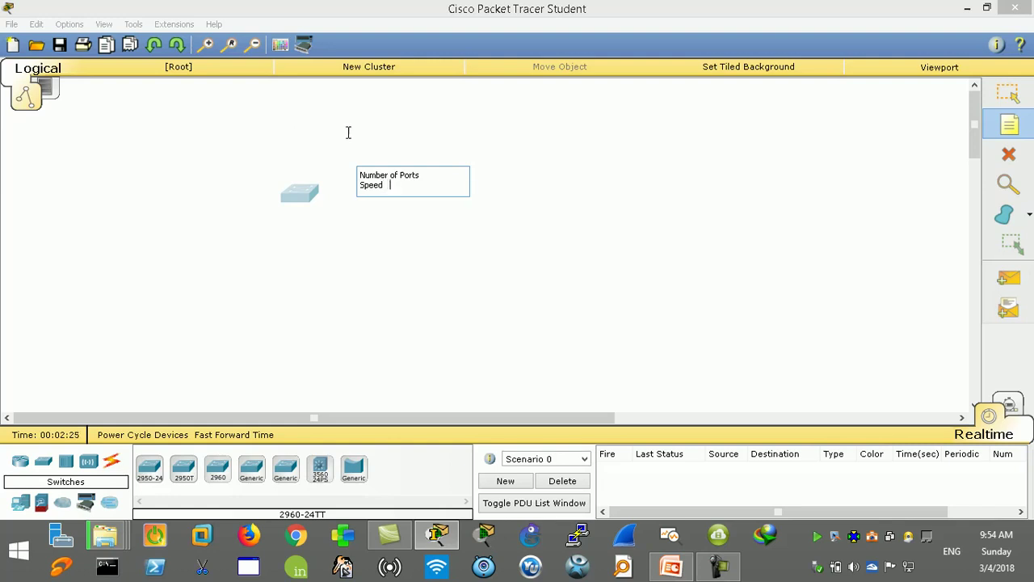
{"action": "type", "text": "Ether"}
{"action": "type", "text": "net "}
{"action": "type", "text": "Switche"}
{"action": "type", "text": "s"}
{"action": "type", "text": "1"}
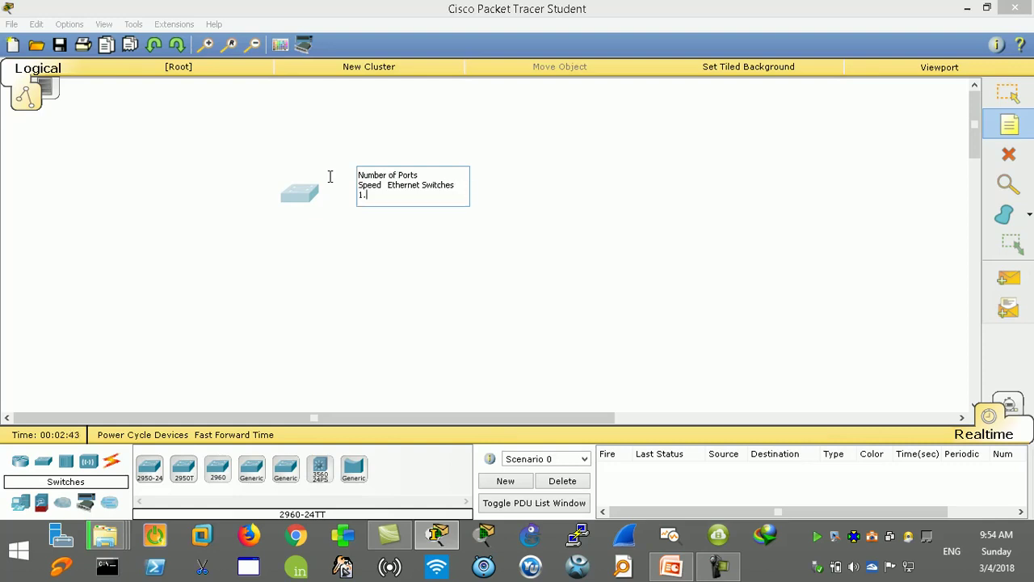
{"action": "type", "text": "0MEthern"}
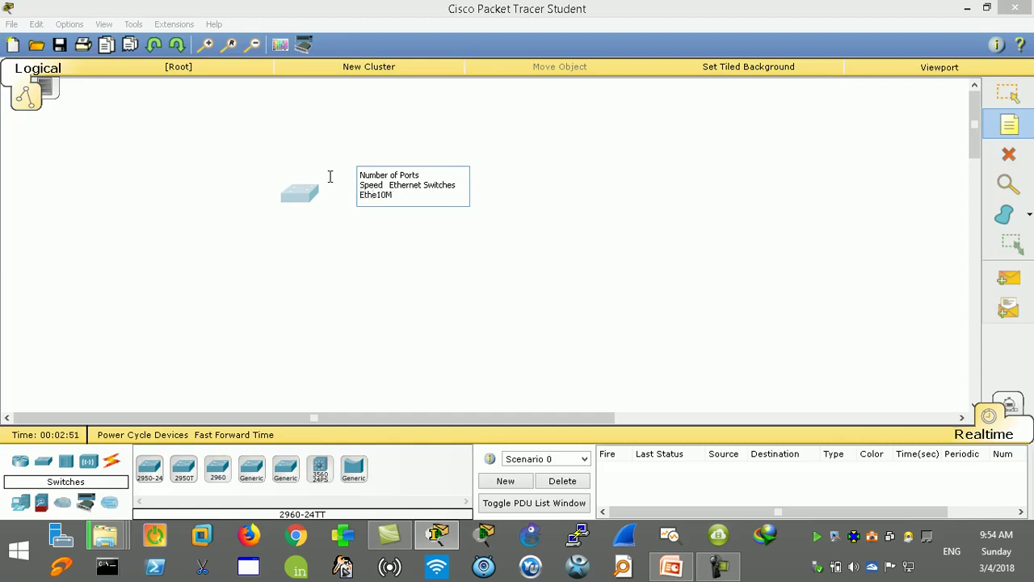
{"action": "type", "text": "et"}
Step: Add the lines 'F.E 100M' and 'G.E 1000M' to the switch note
{"action": "key", "text": "Return"}
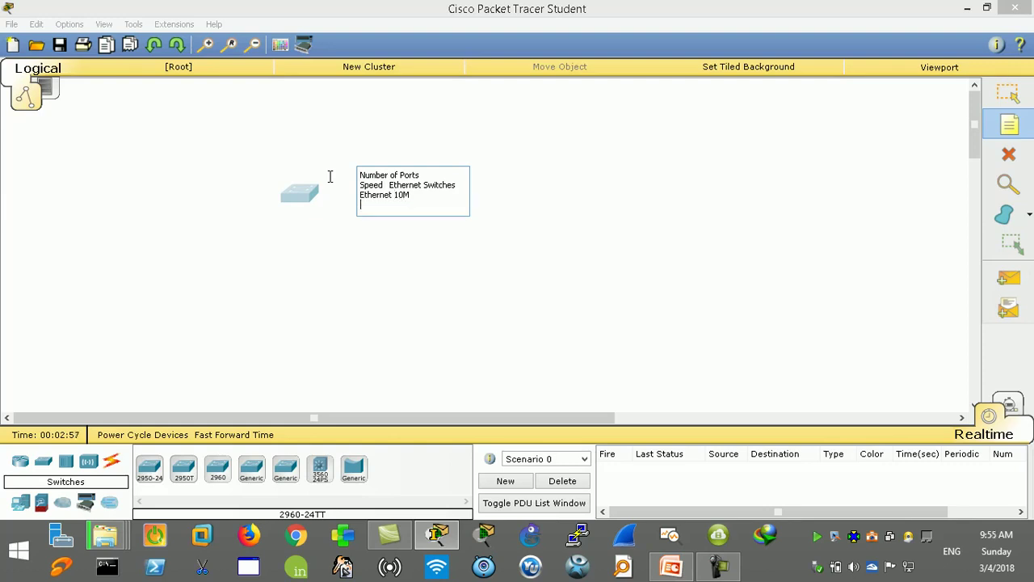
{"action": "type", "text": "F.E  100M"}
{"action": "key", "text": "Return"}
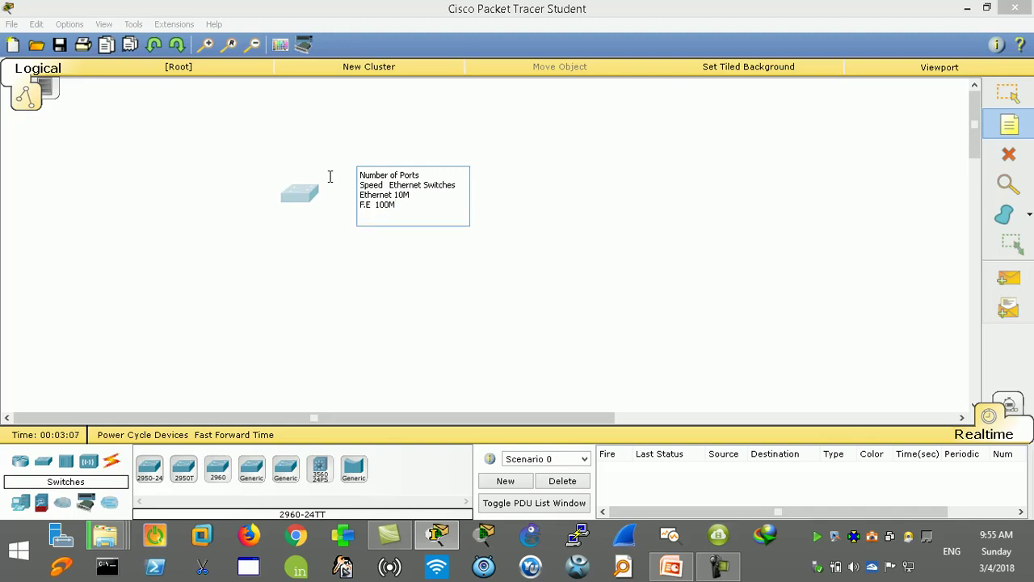
{"action": "type", "text": "1000"}
{"action": "key", "text": "BackSpace"}
{"action": "key", "text": "BackSpace"}
{"action": "key", "text": "BackSpace"}
{"action": "type", "text": "G.E  1000M"}
Step: Append a 'Managed unmanaged' line below G.E 1000M and highlight its words for emphasis
{"action": "left_click_drag", "start_coordinate": [424, 177], "coordinate": [350, 169]}
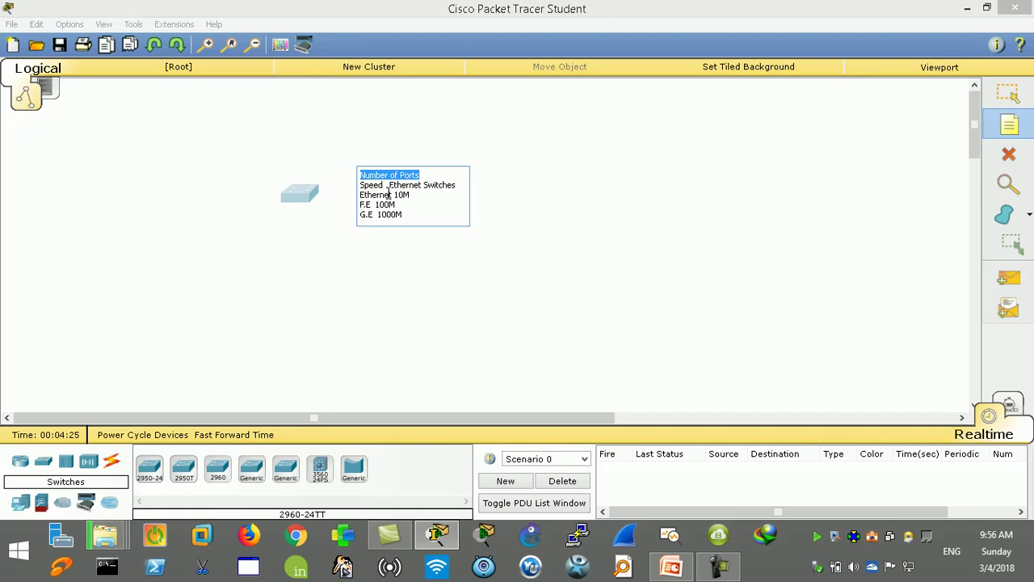
{"action": "left_click", "coordinate": [406, 214]}
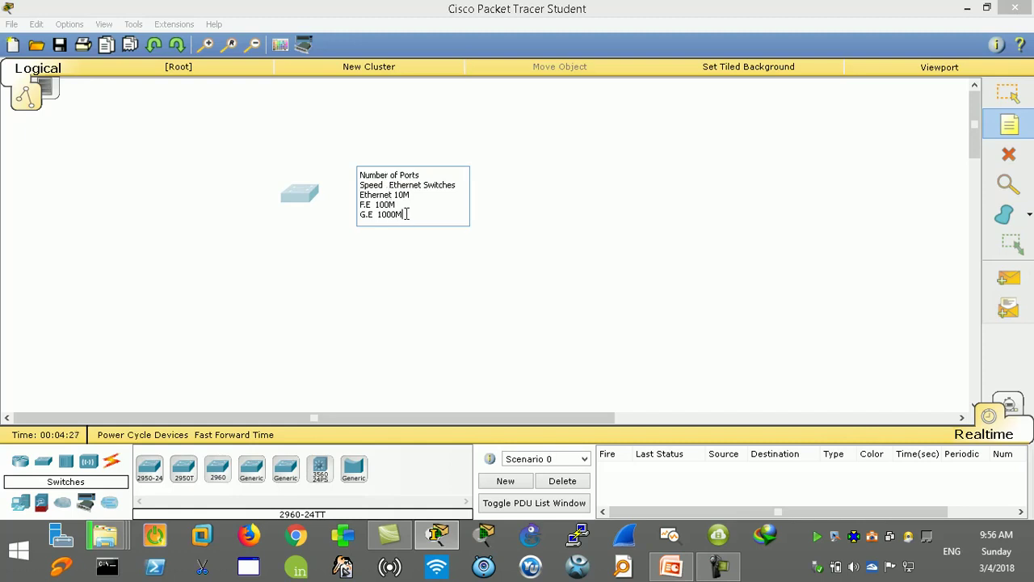
{"action": "key", "text": "Return"}
{"action": "key", "text": "Return"}
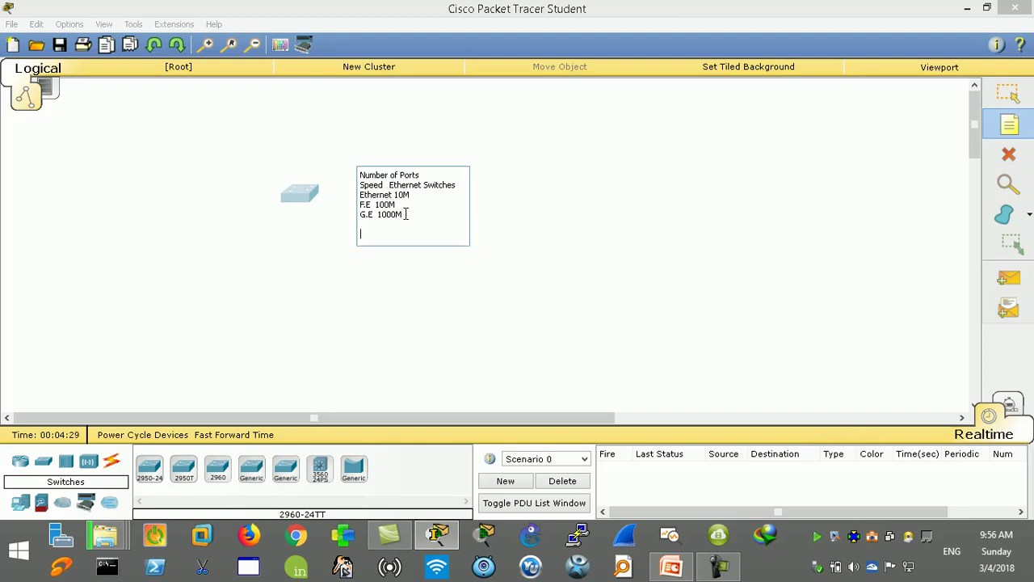
{"action": "type", "text": "Managed unmanaged"}
{"action": "left_click_drag", "start_coordinate": [397, 234], "coordinate": [440, 233]}
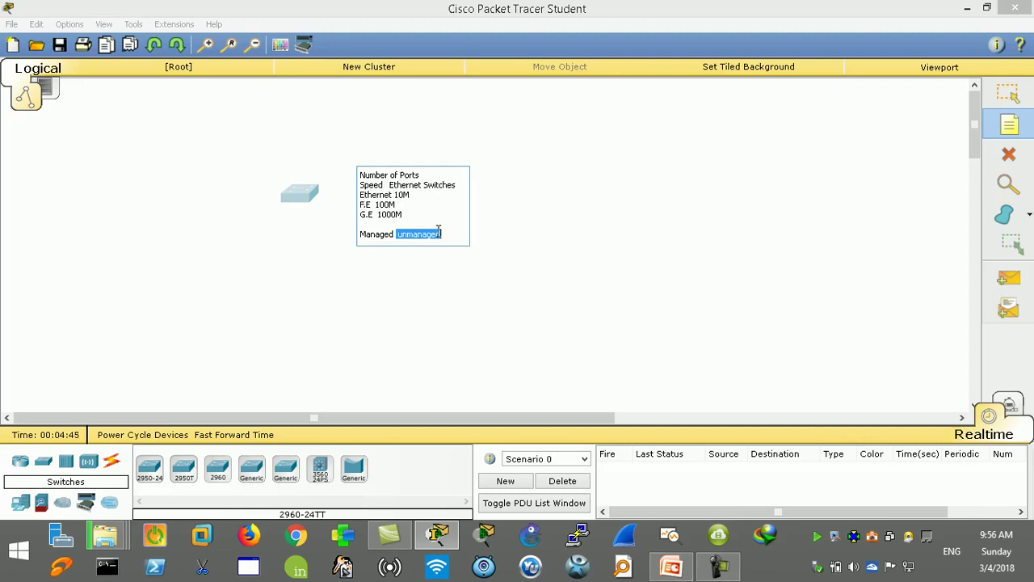
{"action": "left_click", "coordinate": [393, 235]}
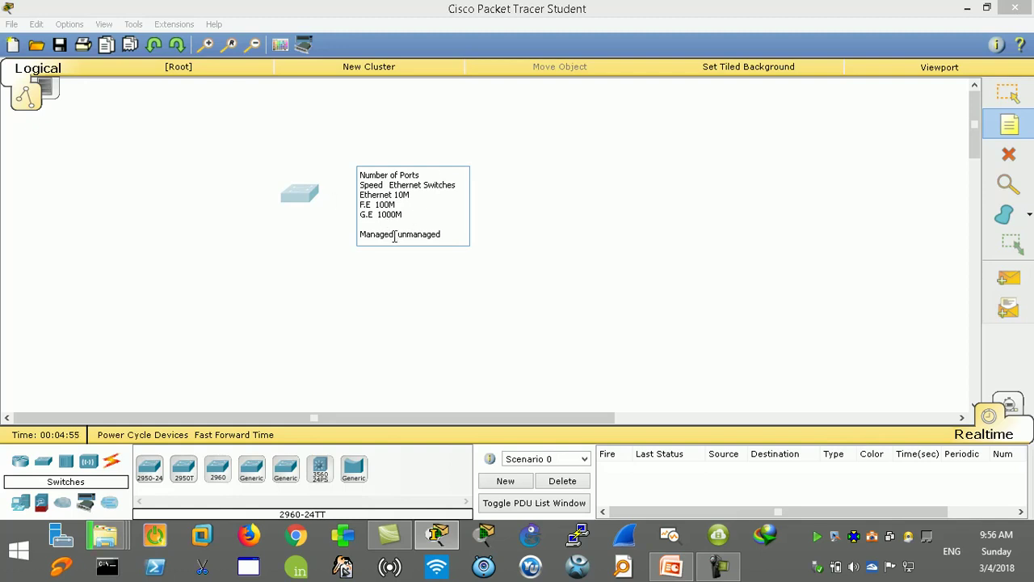
{"action": "left_click_drag", "start_coordinate": [394, 236], "coordinate": [358, 236]}
Step: Finish the note and place a Laptop-PT end device above-left of the switch
{"action": "left_click", "coordinate": [115, 462]}
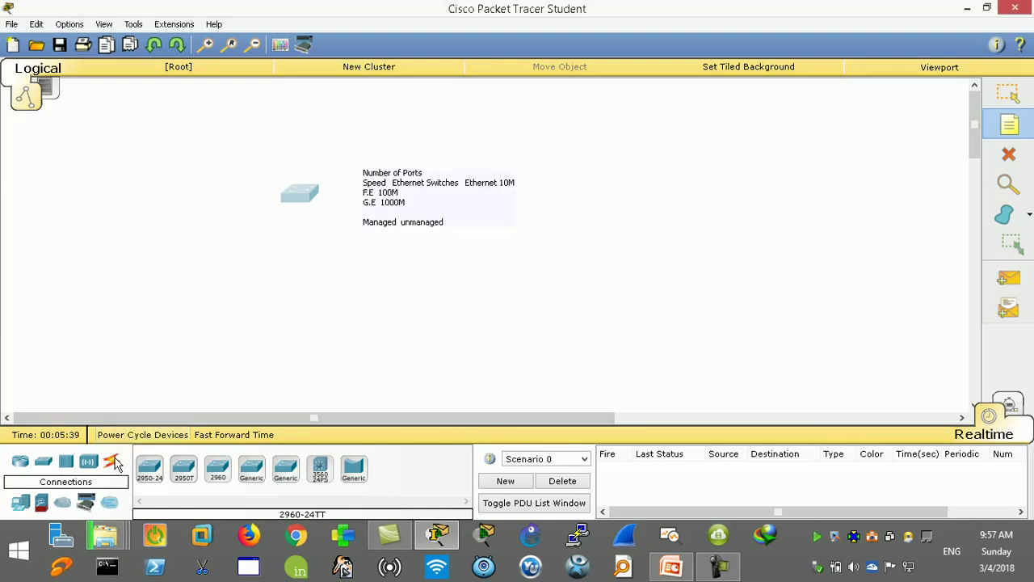
{"action": "left_click", "coordinate": [115, 465]}
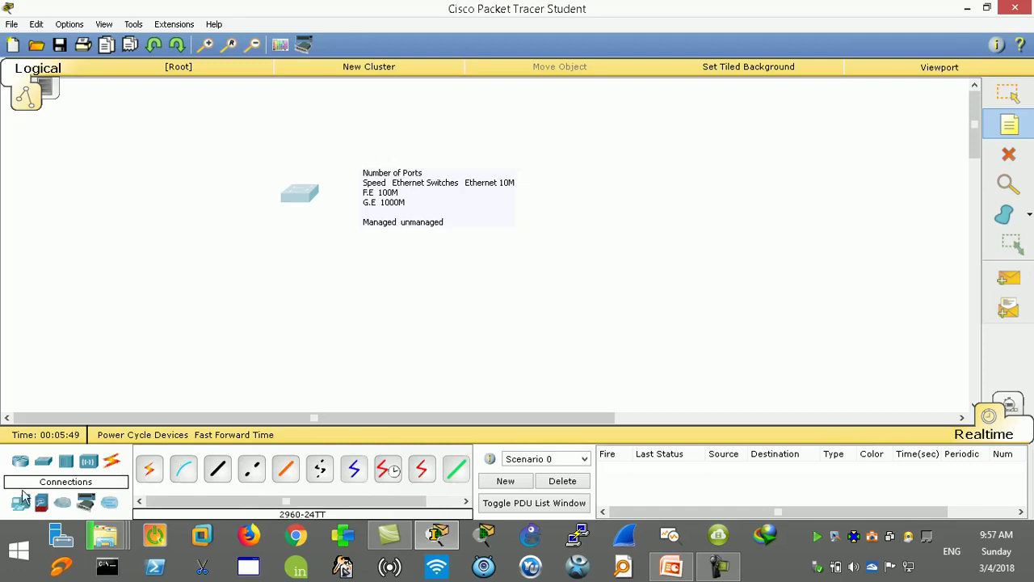
{"action": "left_click", "coordinate": [21, 505]}
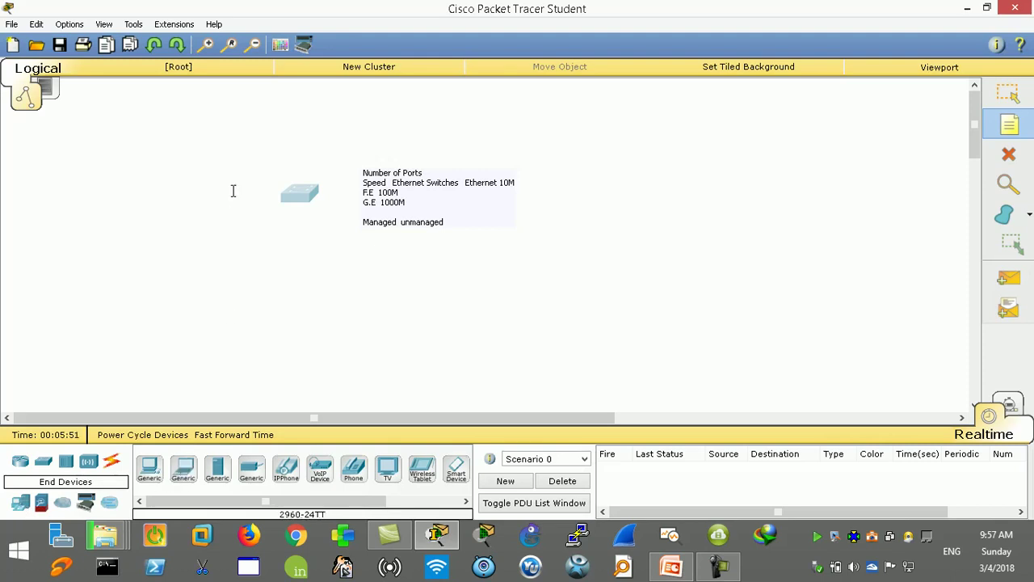
{"action": "left_click", "coordinate": [186, 471]}
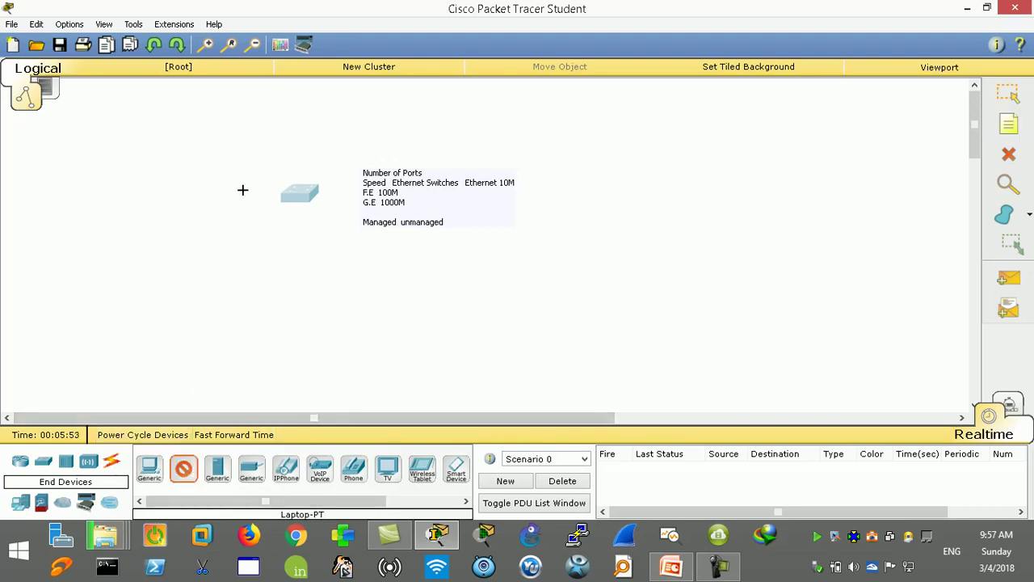
{"action": "left_click", "coordinate": [240, 121]}
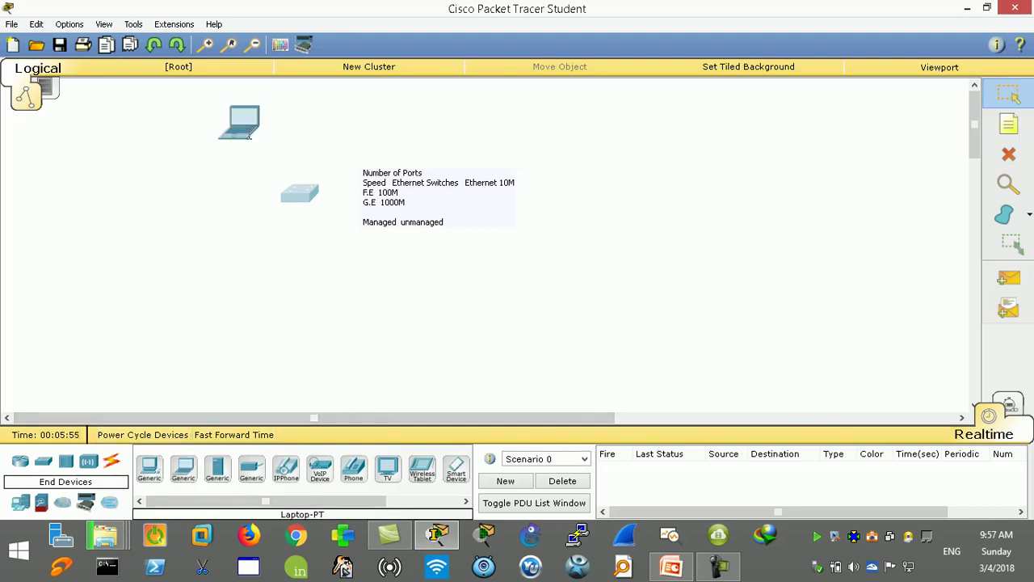
{"action": "mouse_move", "coordinate": [252, 134]}
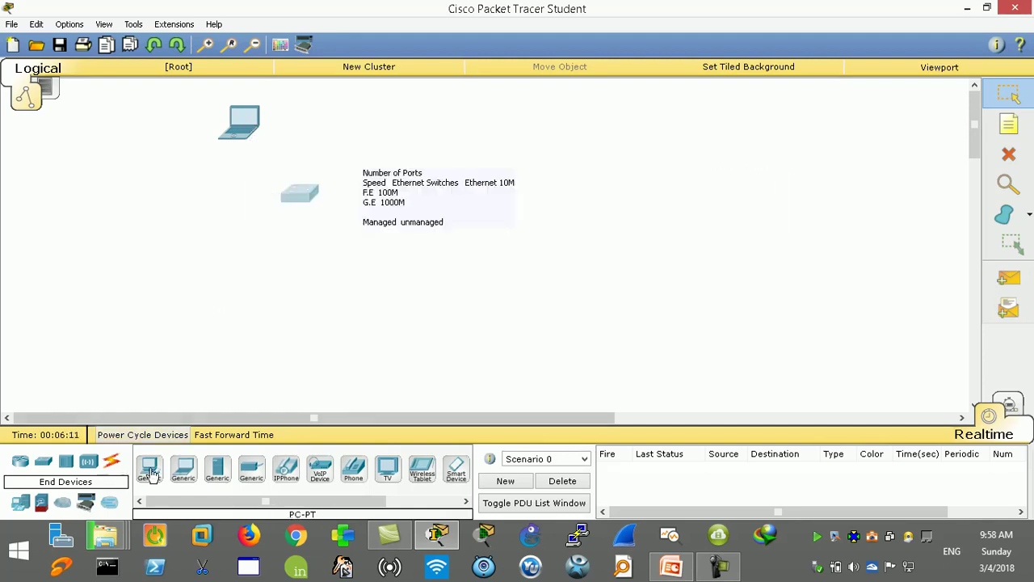
Step: Run a Console cable from the laptop's RS 232 port to Switch0's Console port
{"action": "left_click", "coordinate": [111, 462]}
{"action": "left_click", "coordinate": [183, 469]}
{"action": "left_click", "coordinate": [239, 120]}
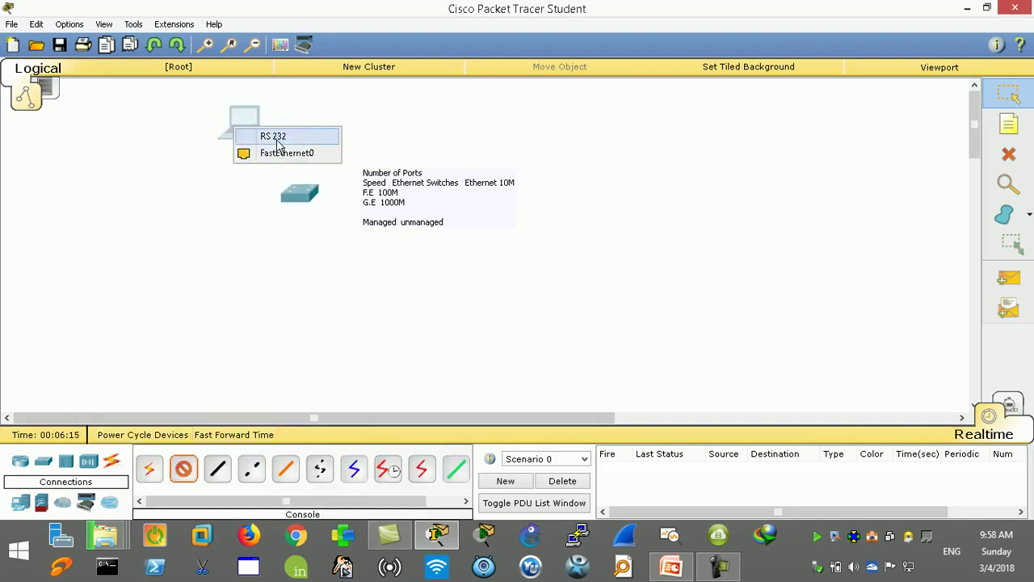
{"action": "left_click", "coordinate": [279, 137]}
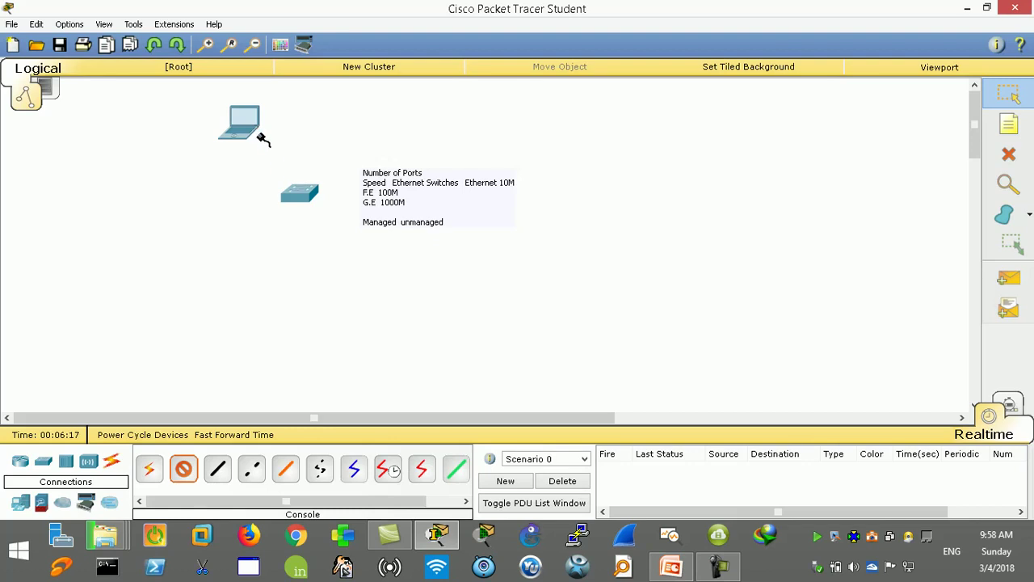
{"action": "left_click", "coordinate": [294, 194]}
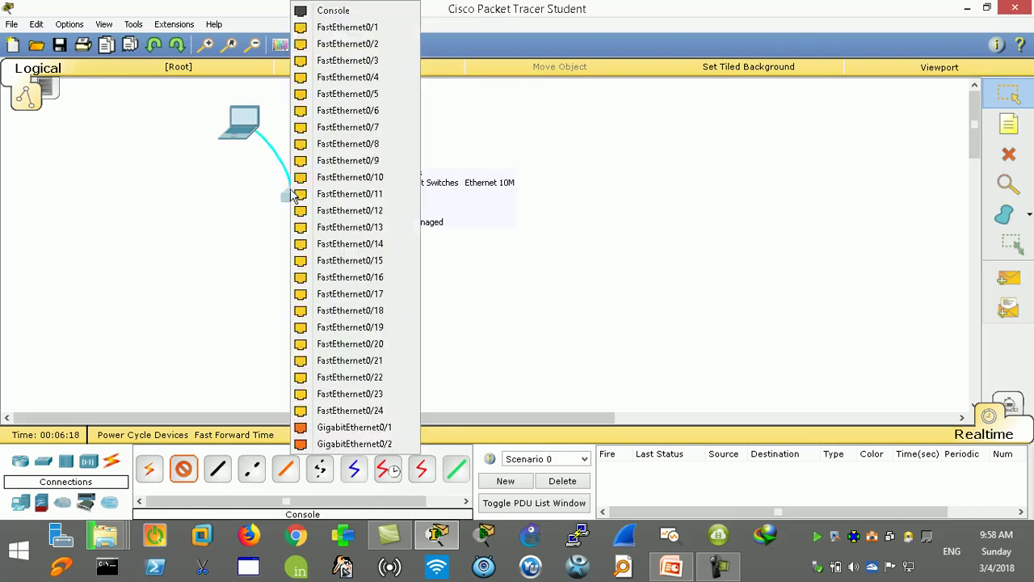
{"action": "left_click", "coordinate": [331, 13]}
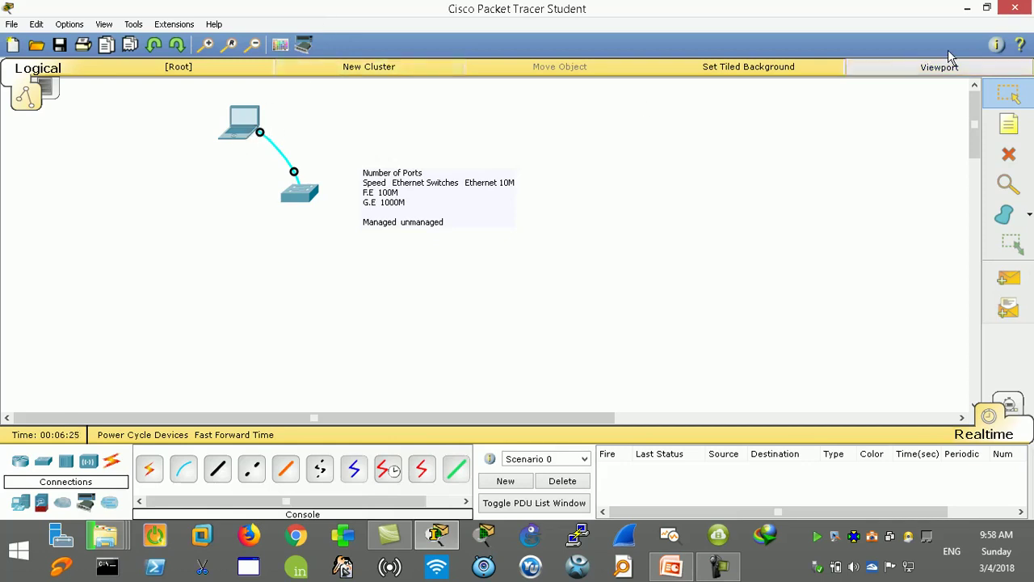
Step: Launch PuTTY over the desktop, move its configuration window up-left, and bring the Network Fundamentals folder forward
{"action": "left_click", "coordinate": [966, 9]}
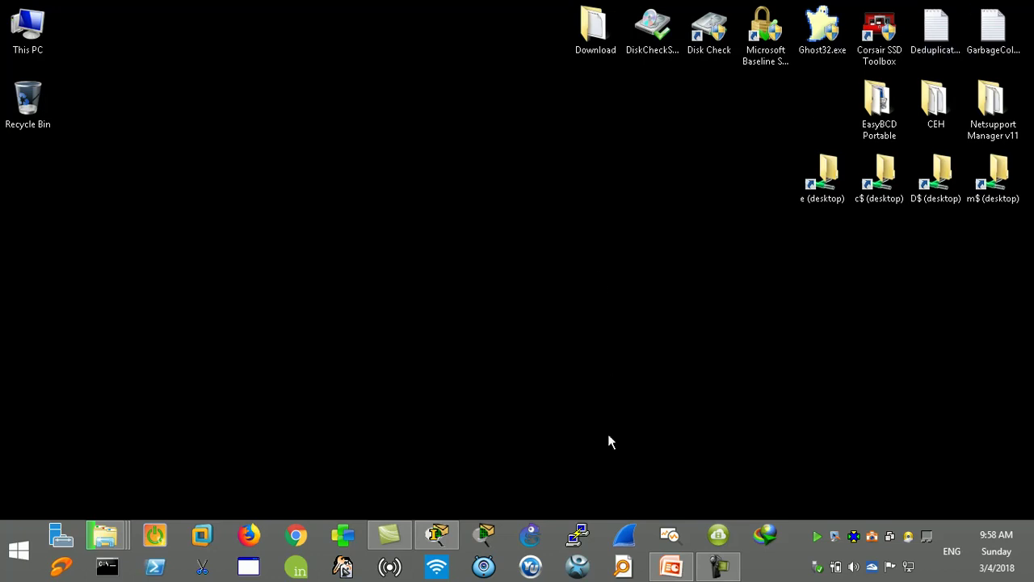
{"action": "left_click", "coordinate": [578, 537]}
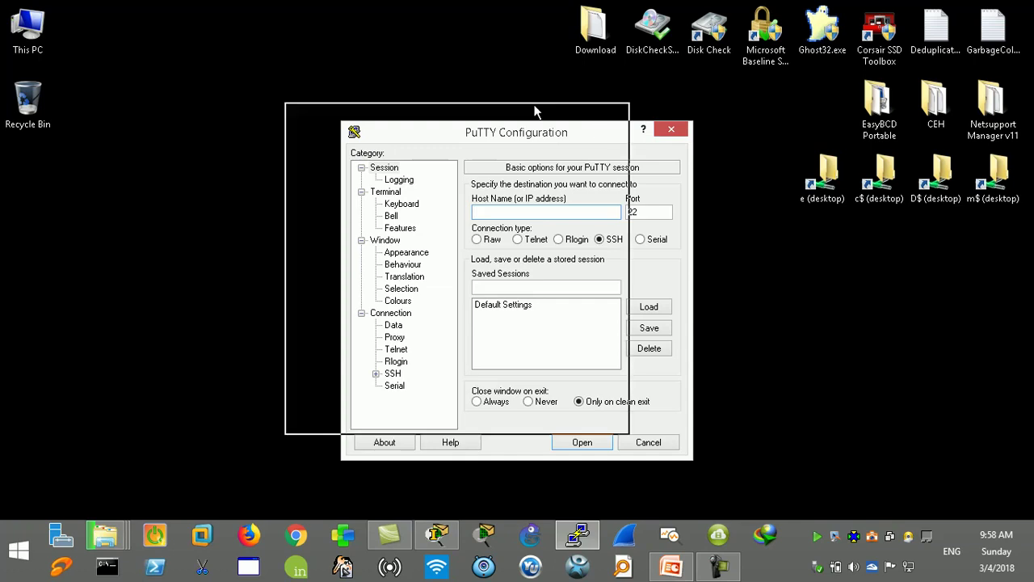
{"action": "left_click_drag", "start_coordinate": [607, 140], "coordinate": [458, 97]}
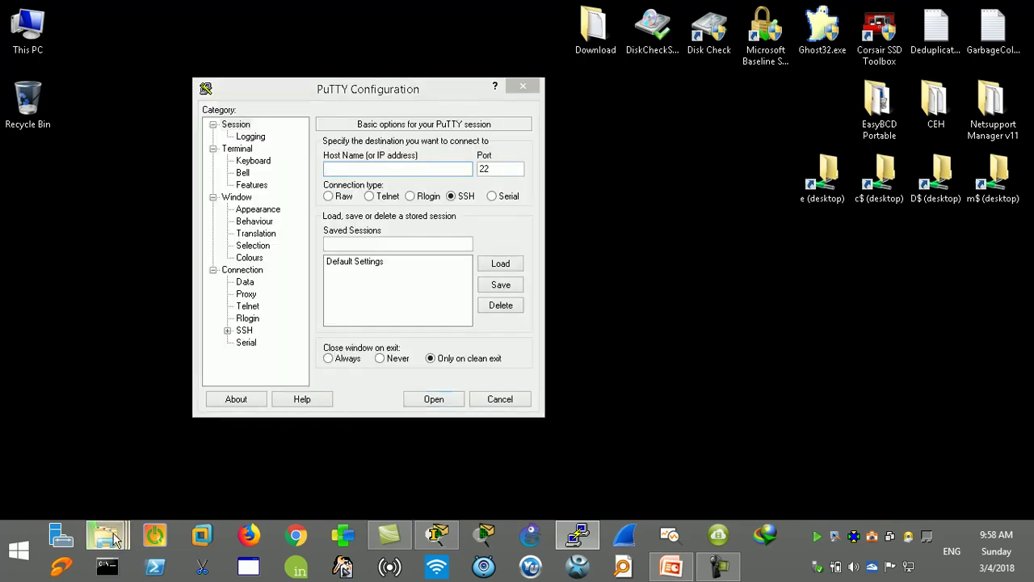
{"action": "mouse_move", "coordinate": [116, 540]}
{"action": "left_click", "coordinate": [269, 453]}
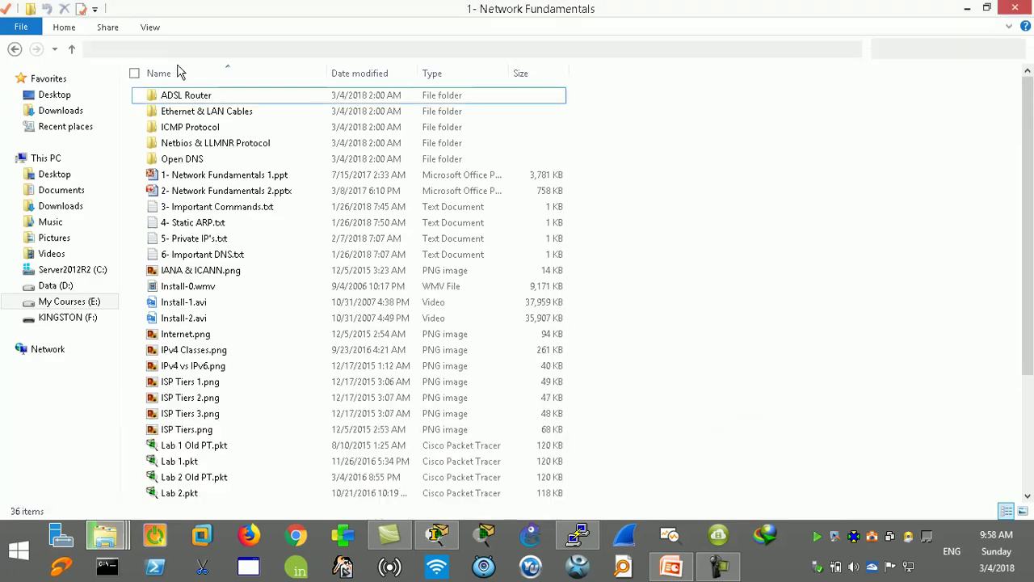
Step: Navigate up to 11- CCNA R&S 200-125 OGS, then into 3- Tools and 3- CCNA Tools
{"action": "left_click", "coordinate": [72, 50]}
{"action": "left_click", "coordinate": [72, 49]}
{"action": "double_click", "coordinate": [179, 127]}
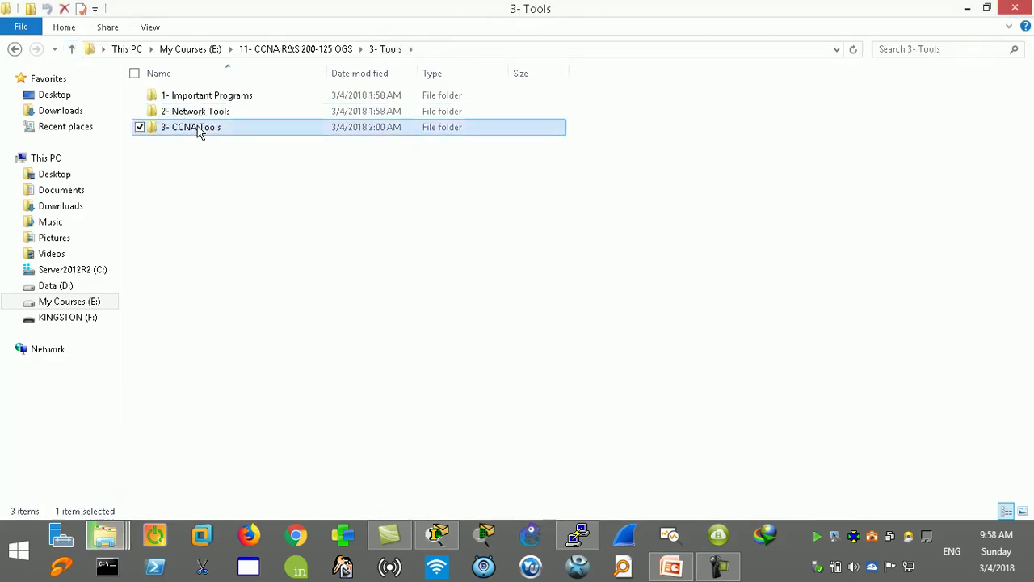
{"action": "double_click", "coordinate": [198, 128]}
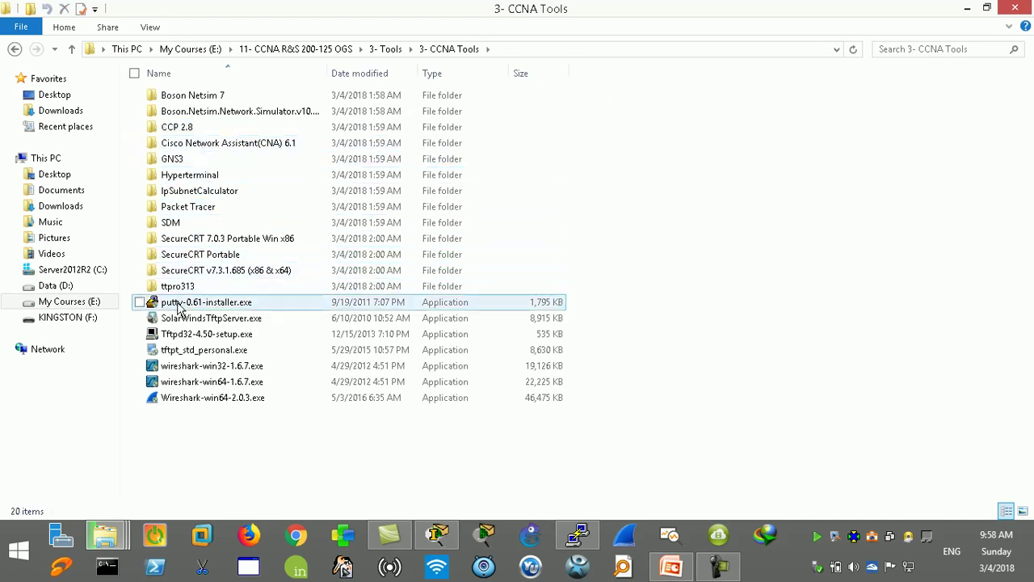
Step: Look over putty-0.61-installer.exe, ttpro313, SecureCRT and Hyperterminal, then bring the PuTTY window back
{"action": "left_click", "coordinate": [182, 307]}
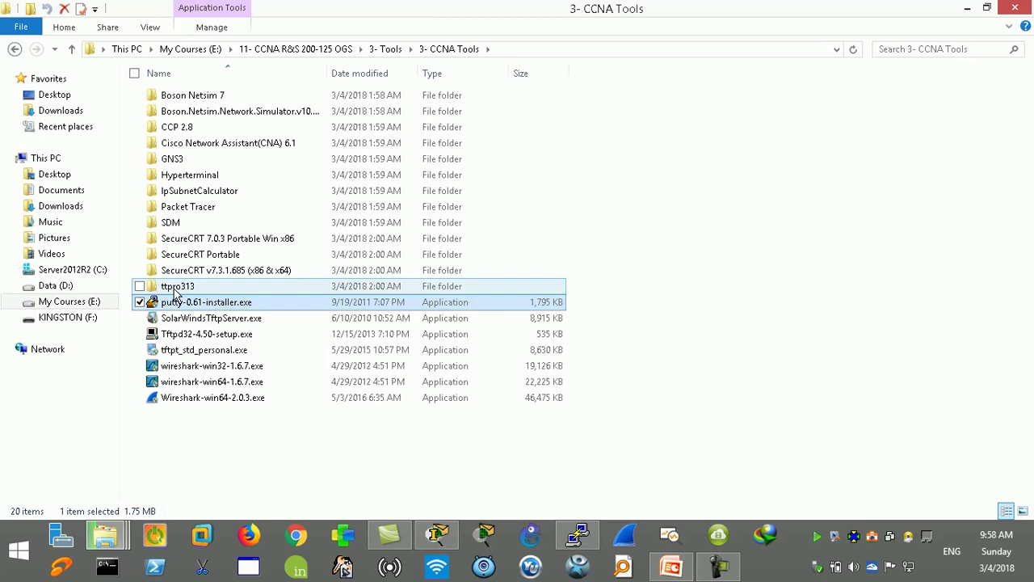
{"action": "left_click", "coordinate": [171, 293]}
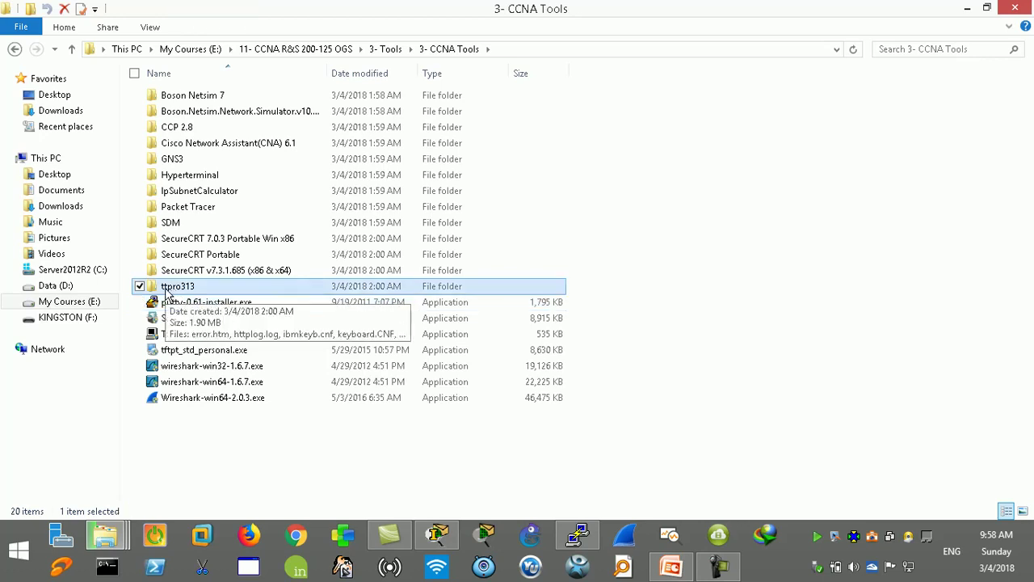
{"action": "left_click", "coordinate": [186, 274]}
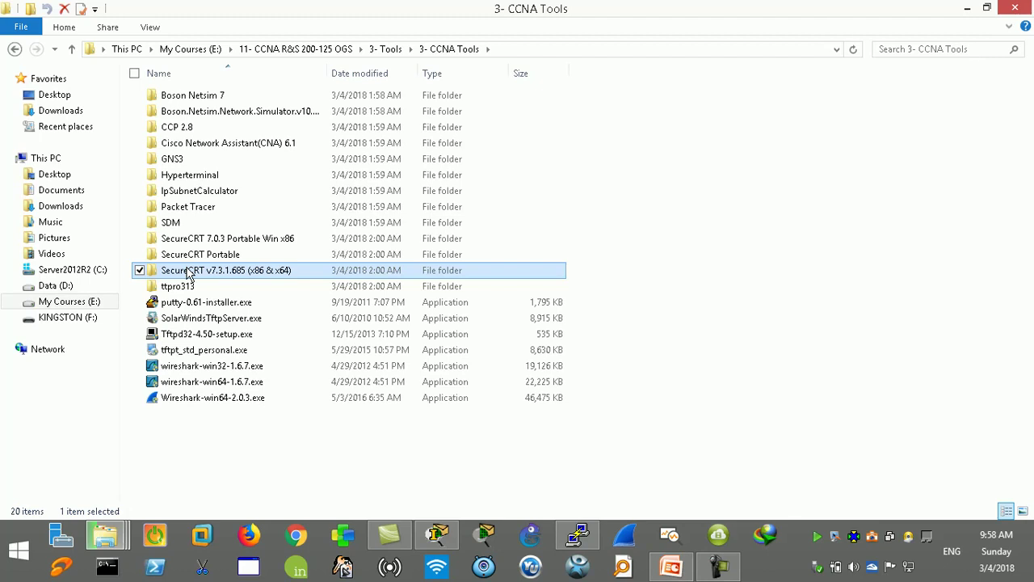
{"action": "left_click", "coordinate": [194, 178]}
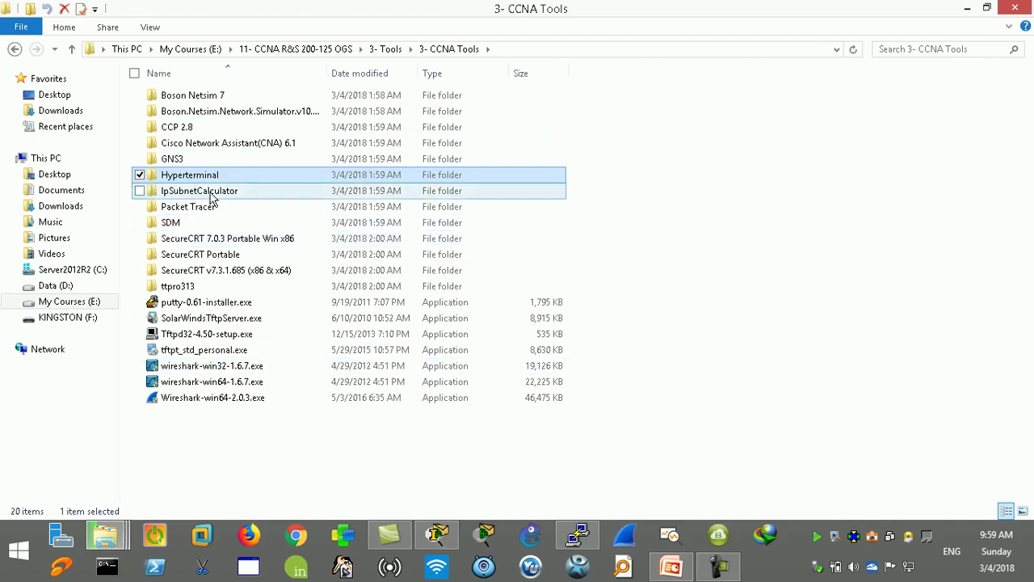
{"action": "left_click", "coordinate": [578, 535]}
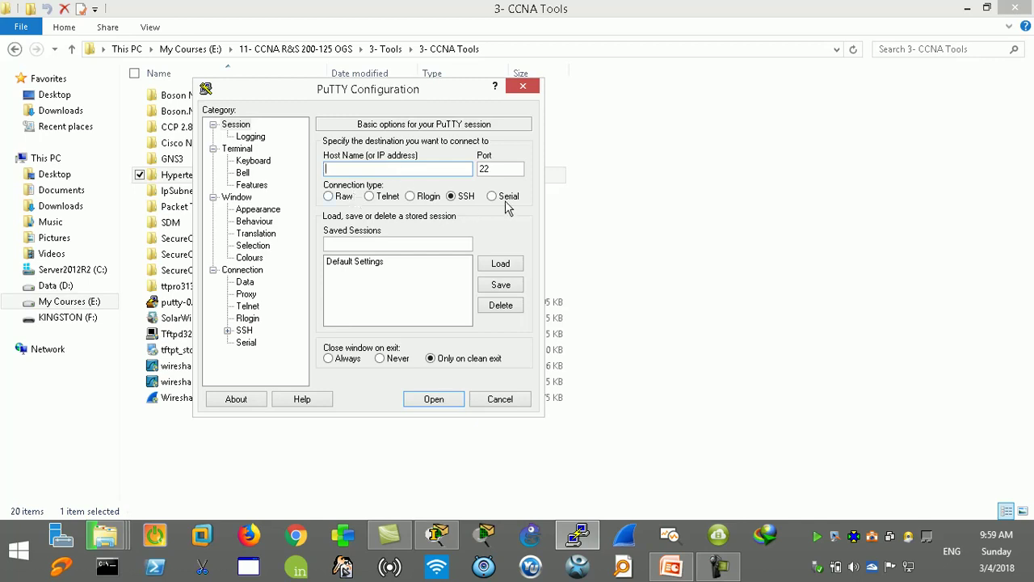
Step: Set PuTTY's connection type to Serial (COM1, 9600), move it aside, and return to Packet Tracer
{"action": "left_click", "coordinate": [493, 197]}
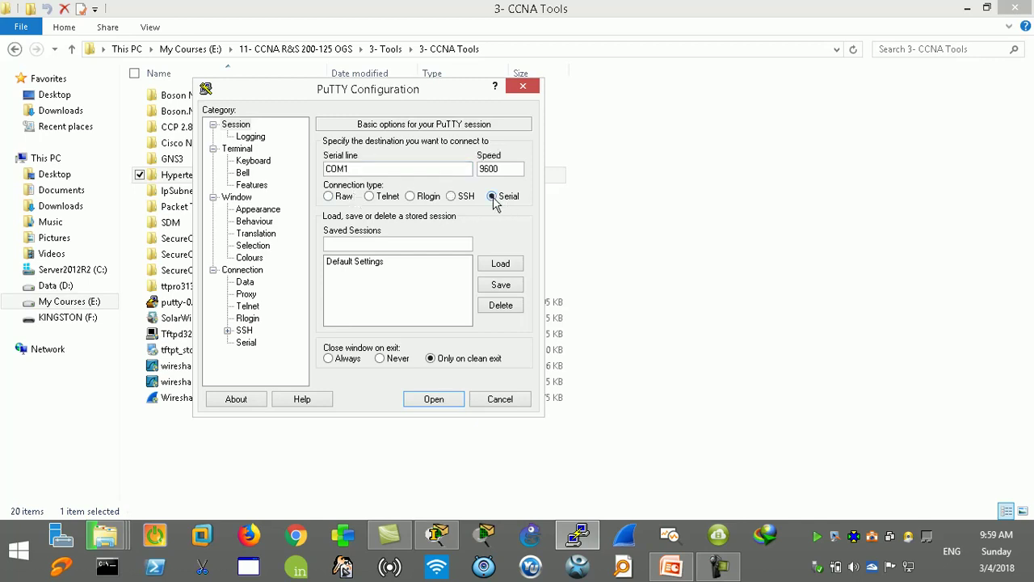
{"action": "left_click_drag", "start_coordinate": [454, 94], "coordinate": [549, 150]}
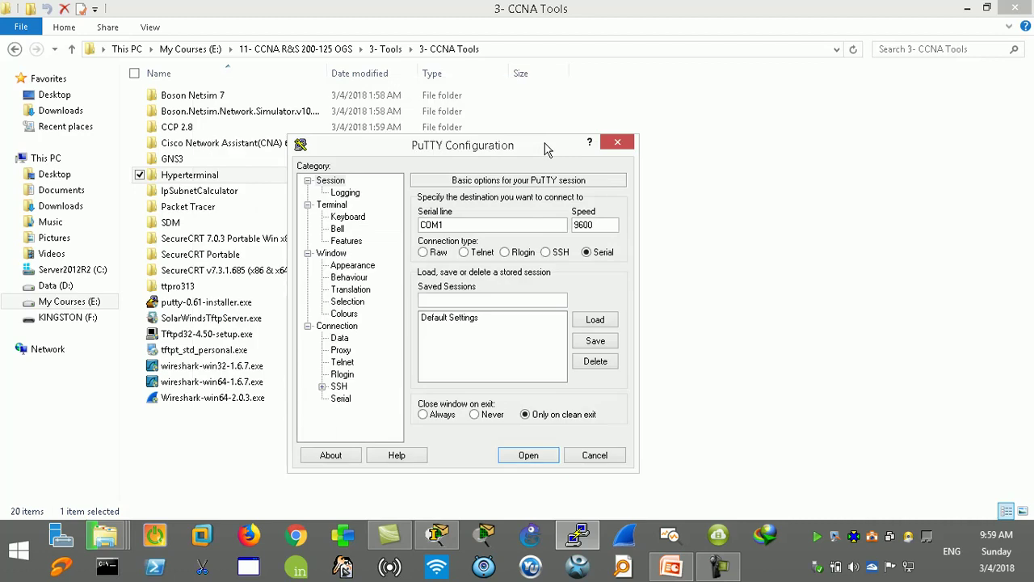
{"action": "left_click", "coordinate": [447, 535]}
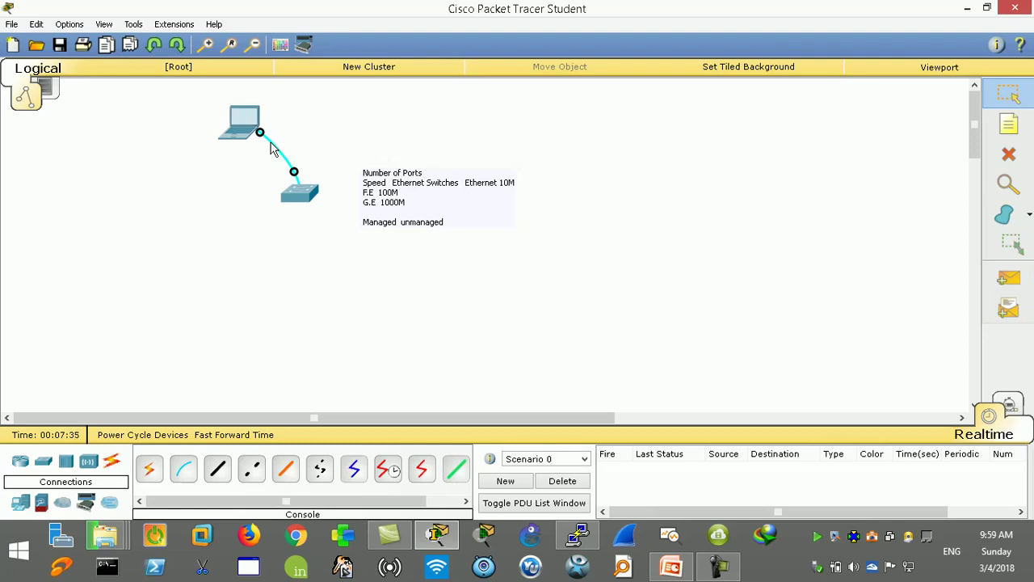
Step: Dismiss the PuTTY configuration, glance at the CCNA Tools folder, then open Switch0's device window
{"action": "left_click", "coordinate": [578, 540]}
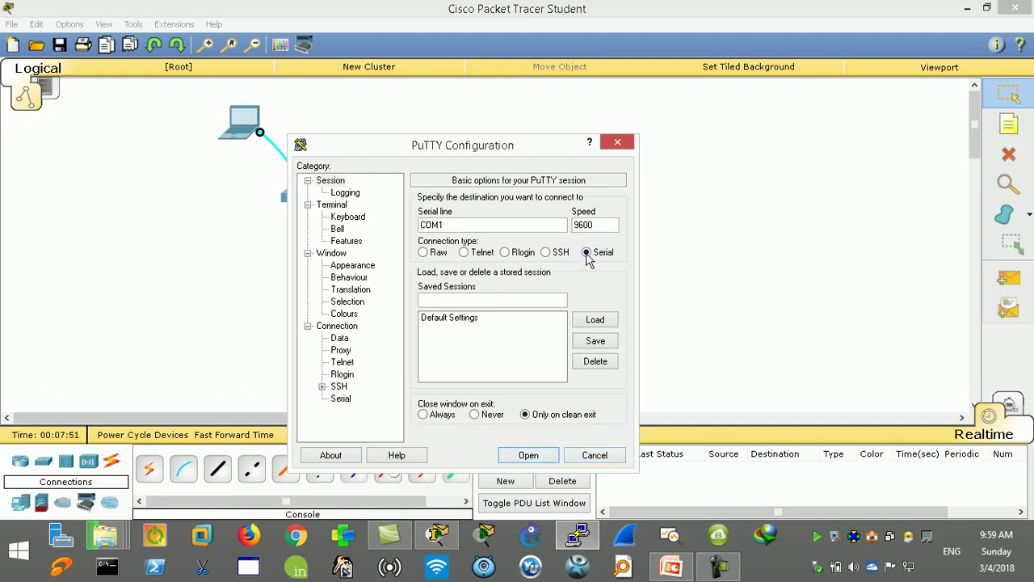
{"action": "left_click", "coordinate": [594, 456]}
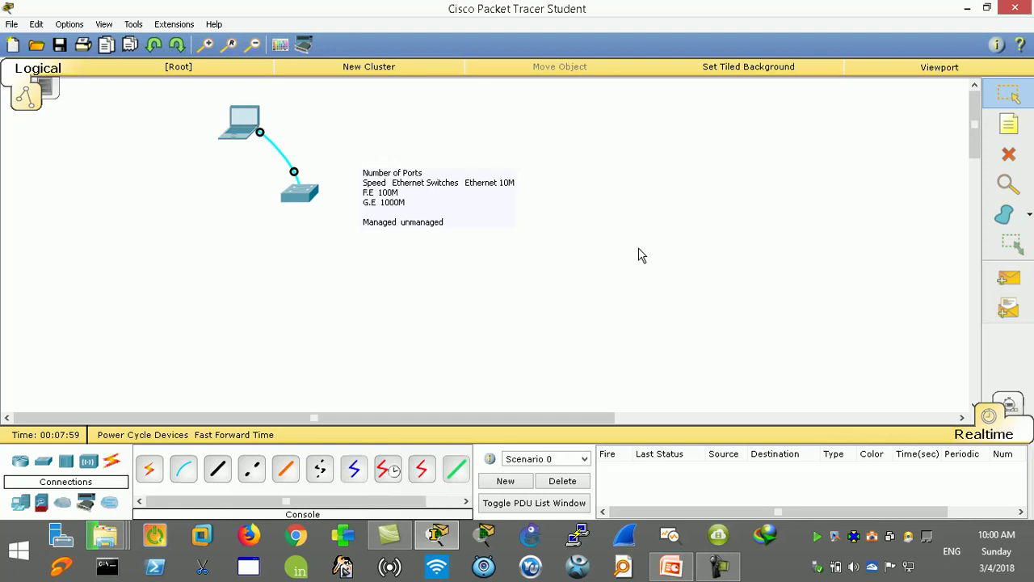
{"action": "left_click", "coordinate": [428, 535]}
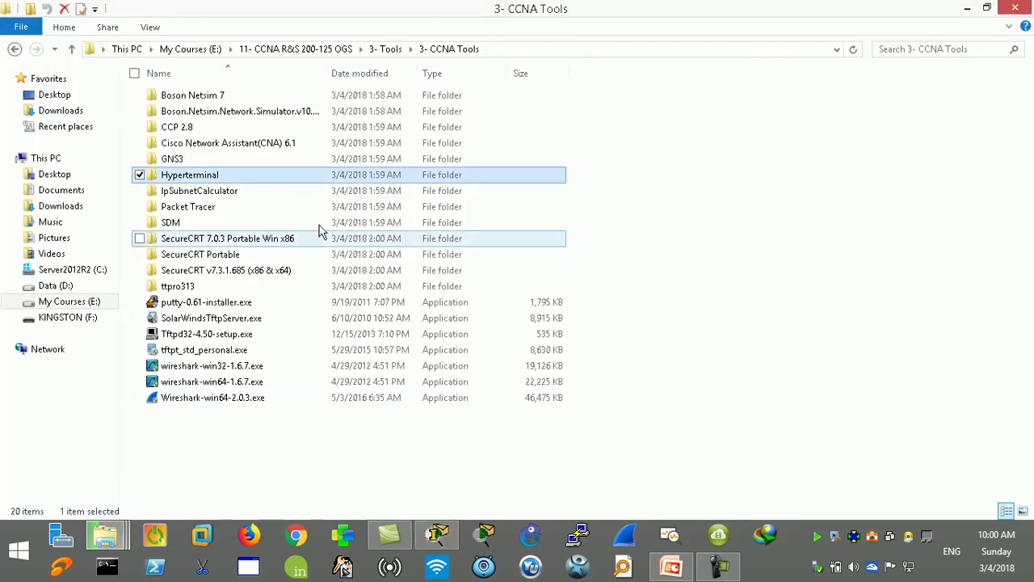
{"action": "left_click", "coordinate": [436, 535]}
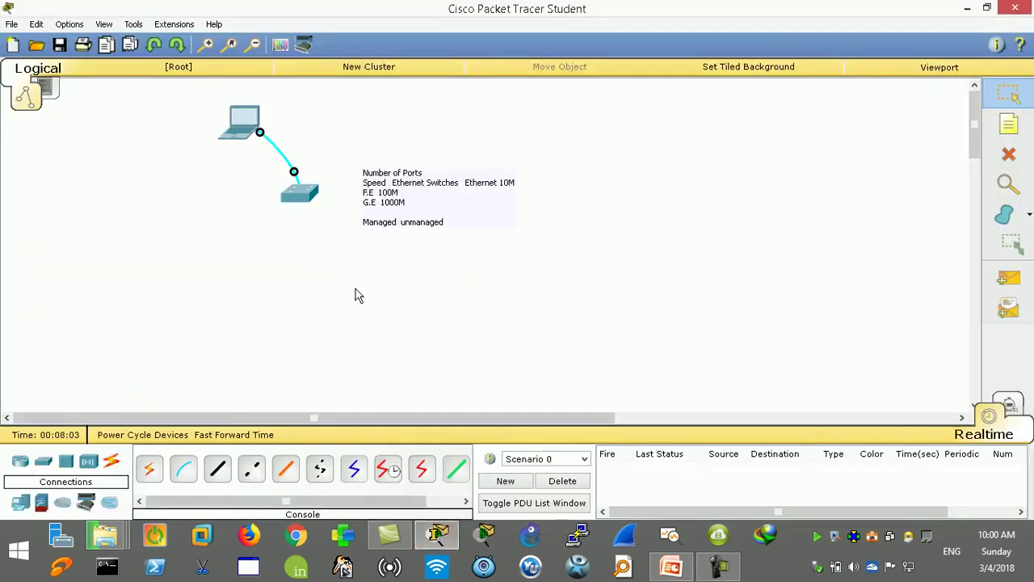
{"action": "left_click", "coordinate": [311, 196]}
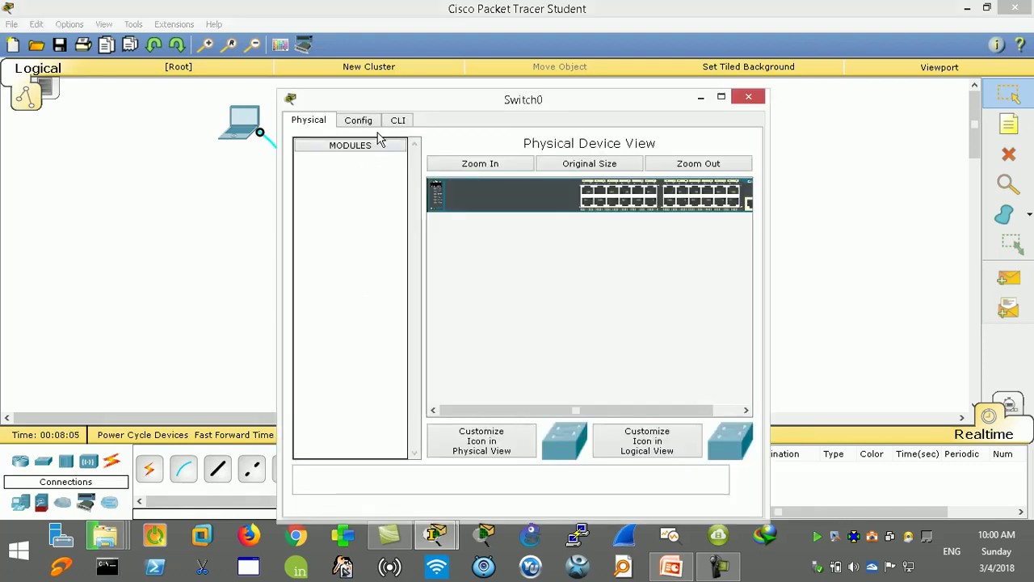
Step: Wake Switch0's CLI to a Switch> prompt, then close its device window
{"action": "left_click", "coordinate": [398, 121]}
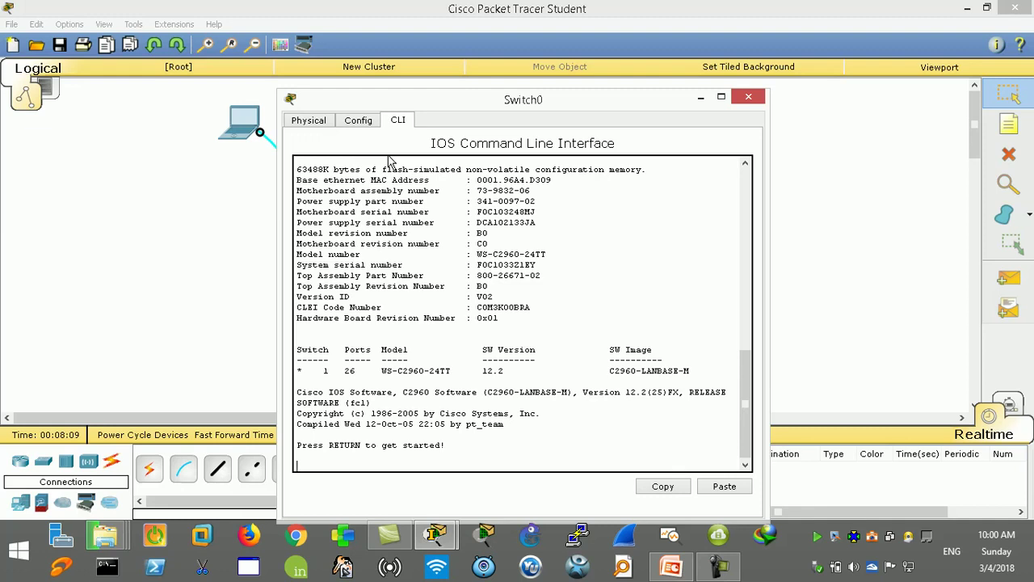
{"action": "key", "text": "Return"}
{"action": "key", "text": "Return"}
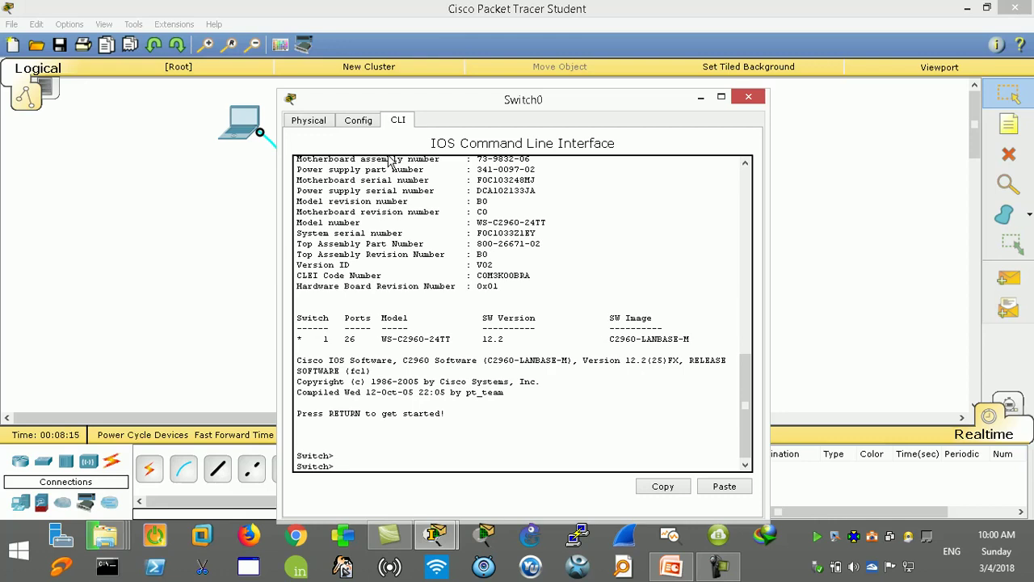
{"action": "left_click", "coordinate": [748, 97]}
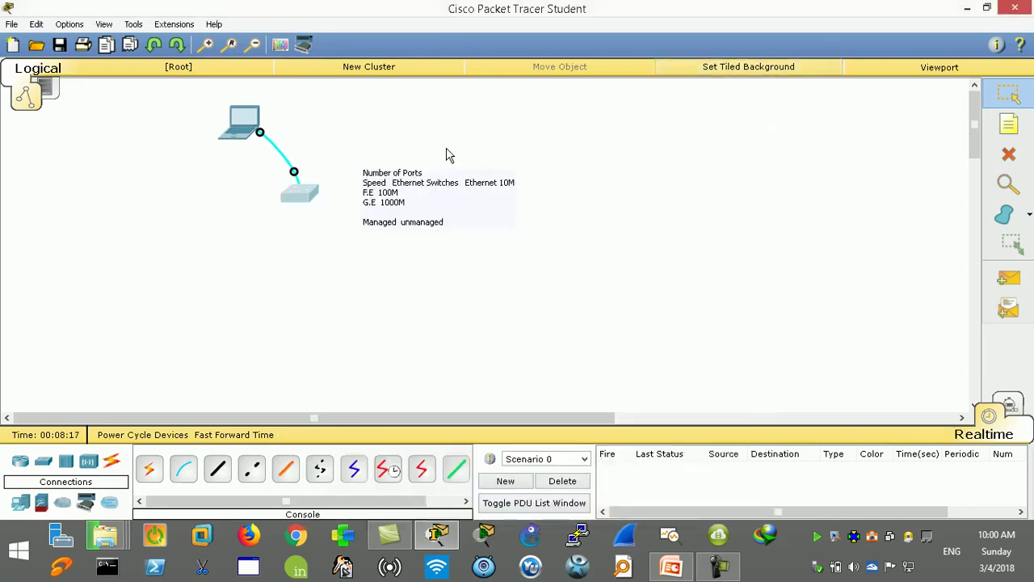
{"action": "left_click", "coordinate": [249, 125]}
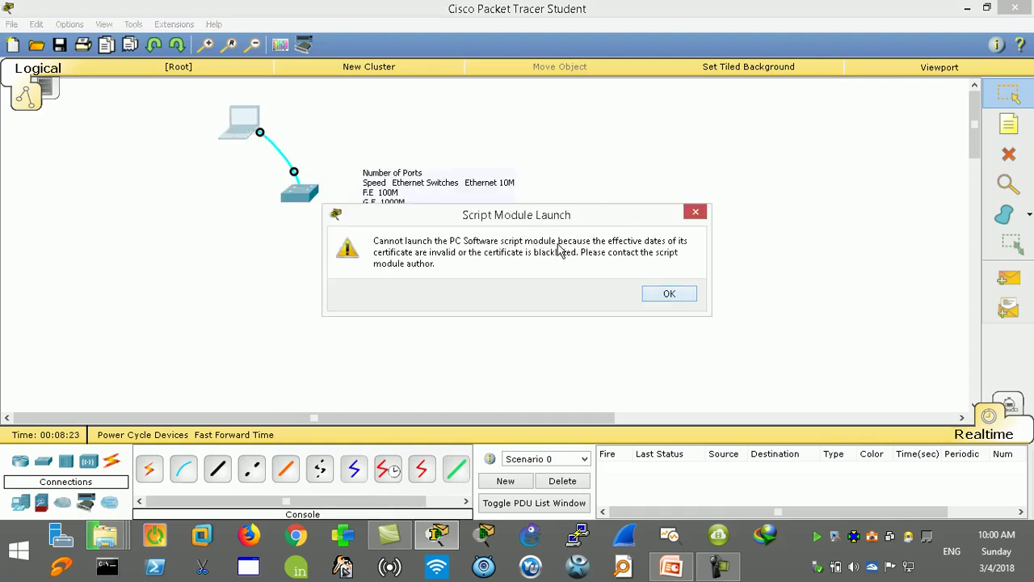
{"action": "left_click", "coordinate": [670, 293]}
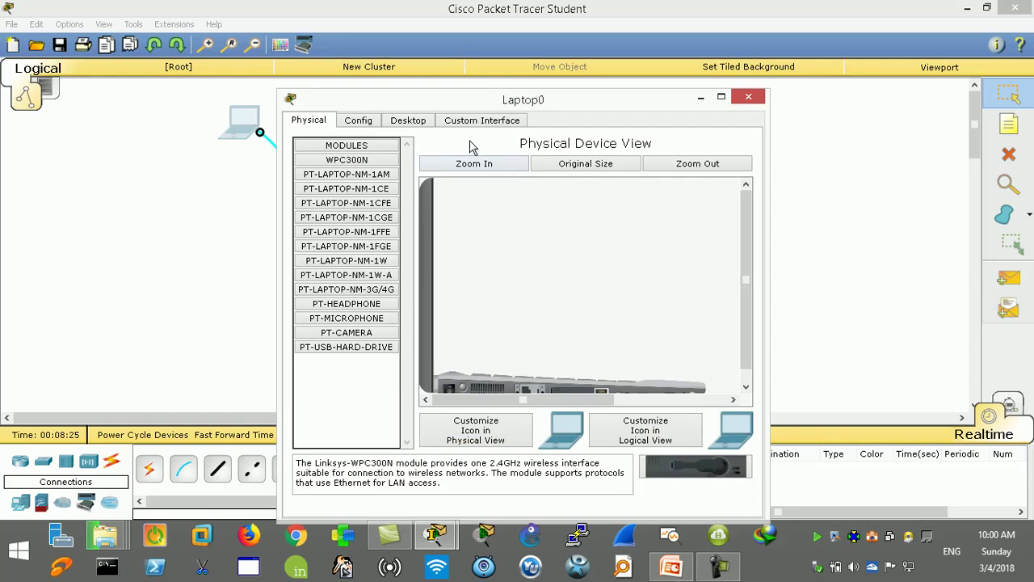
{"action": "left_click_drag", "start_coordinate": [460, 103], "coordinate": [669, 147]}
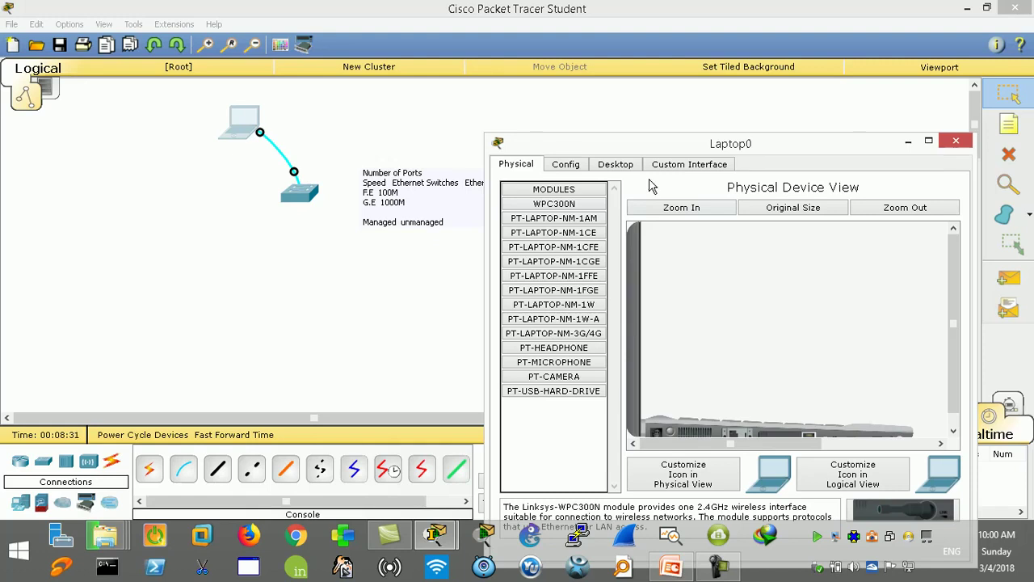
{"action": "left_click", "coordinate": [616, 164]}
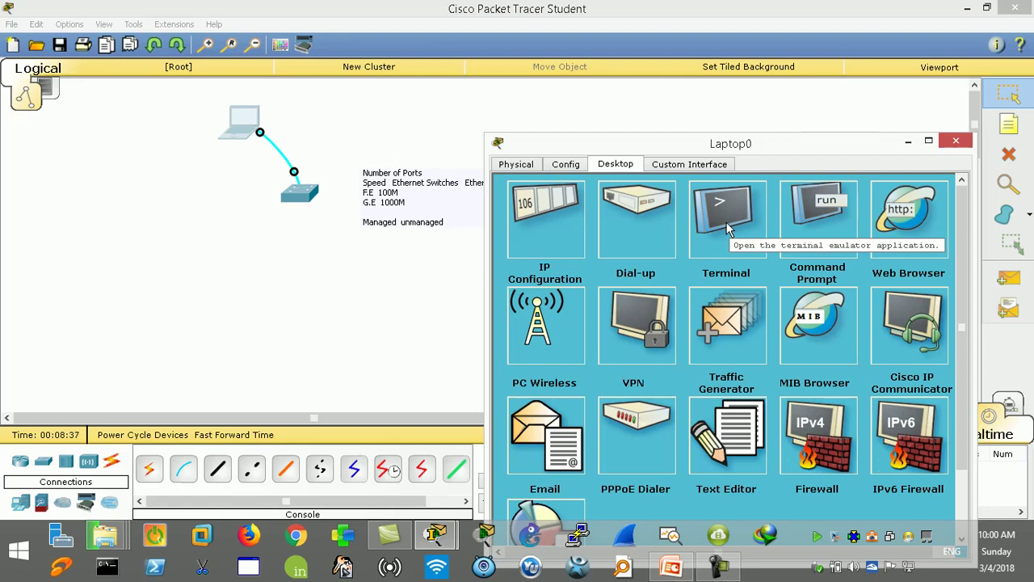
{"action": "left_click", "coordinate": [727, 229]}
{"action": "left_click", "coordinate": [729, 351]}
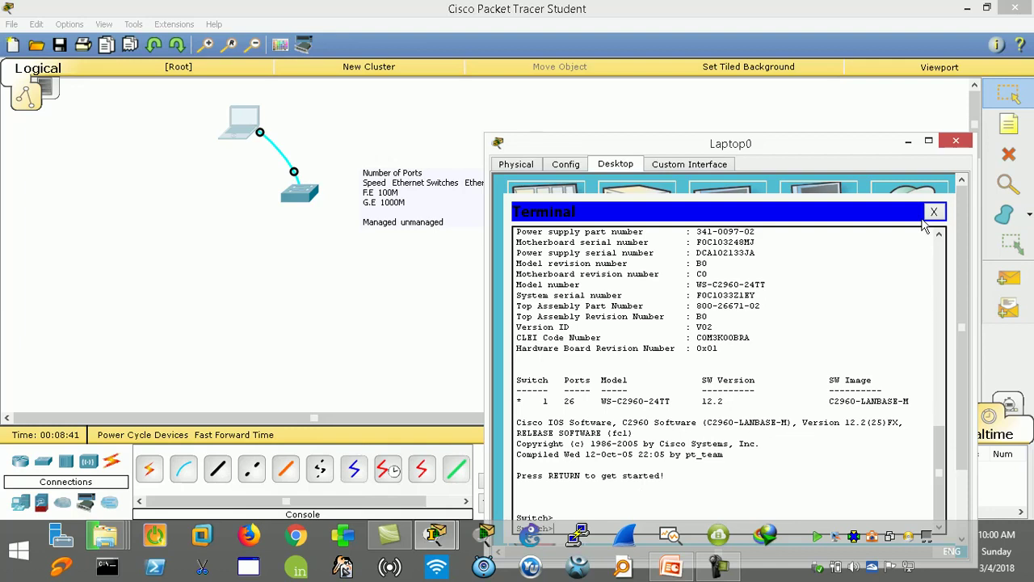
{"action": "left_click", "coordinate": [933, 212]}
{"action": "left_click", "coordinate": [956, 141]}
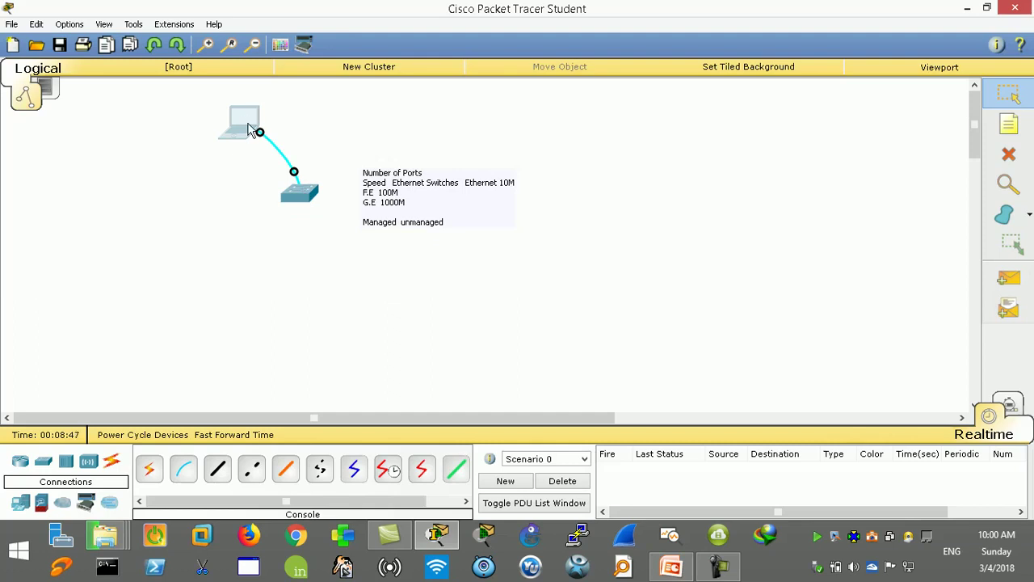
Step: Reopen Switch0's command line and add several fresh Switch> prompts
{"action": "mouse_move", "coordinate": [248, 125]}
{"action": "left_click", "coordinate": [306, 200]}
{"action": "key", "text": "Return"}
{"action": "key", "text": "Return"}
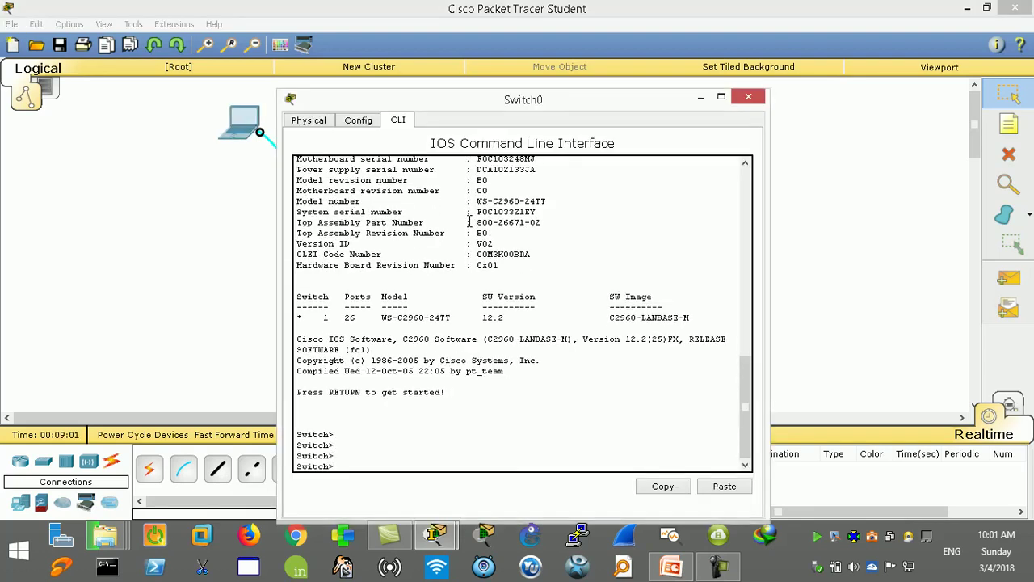
{"action": "key", "text": "Return"}
{"action": "key", "text": "Return"}
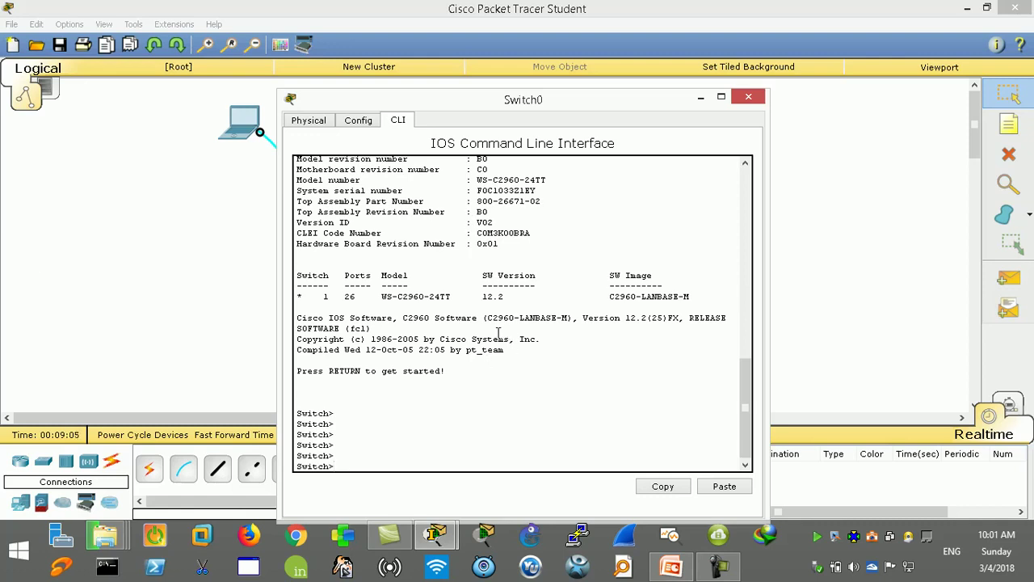
Step: Highlight 'Cisco IOS' and then 'IOS' in the switch's boot text
{"action": "left_click_drag", "start_coordinate": [348, 318], "coordinate": [297, 317]}
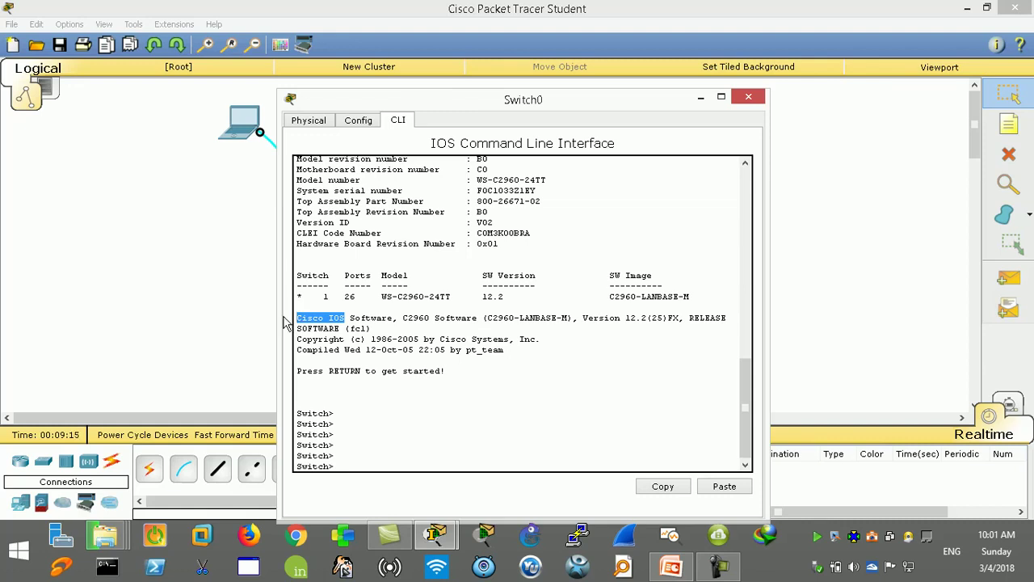
{"action": "left_click", "coordinate": [297, 319]}
{"action": "left_click_drag", "start_coordinate": [329, 319], "coordinate": [344, 319]}
{"action": "left_click", "coordinate": [343, 320]}
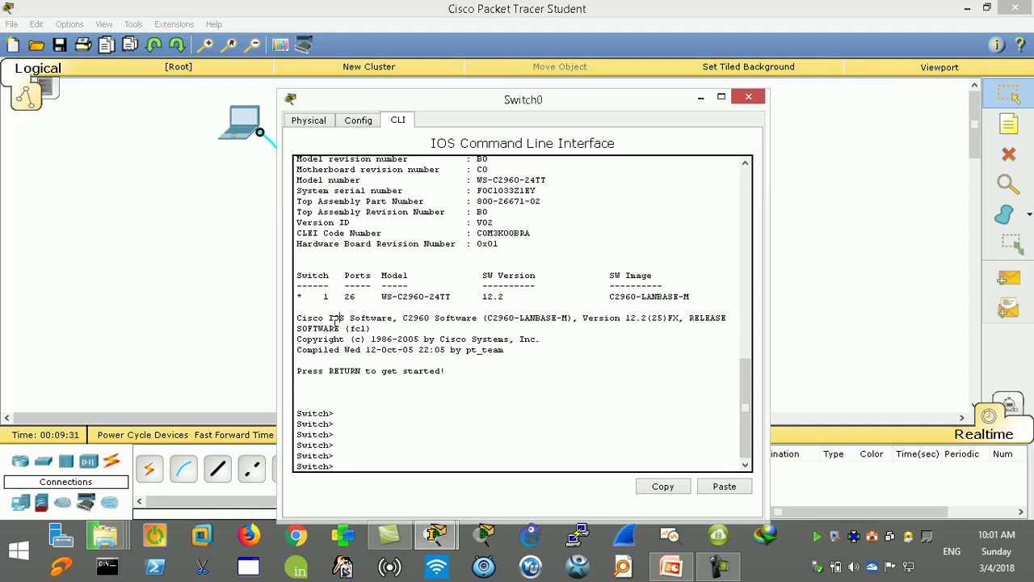
{"action": "left_click_drag", "start_coordinate": [345, 320], "coordinate": [324, 323]}
{"action": "left_click_drag", "start_coordinate": [625, 318], "coordinate": [644, 315]}
Step: Clear stray characters at the Switch> prompt and move the console window up and right
{"action": "left_click_drag", "start_coordinate": [649, 321], "coordinate": [620, 321]}
{"action": "left_click", "coordinate": [356, 457]}
{"action": "type", "text": "sdlaguhsiugfisueg"}
{"action": "key", "text": "BackSpace"}
{"action": "key", "text": "BackSpace"}
{"action": "key", "text": "BackSpace"}
{"action": "key", "text": "BackSpace"}
{"action": "key", "text": "BackSpace"}
{"action": "key", "text": "BackSpace"}
{"action": "key", "text": "BackSpace"}
{"action": "key", "text": "BackSpace"}
{"action": "key", "text": "BackSpace"}
{"action": "key", "text": "BackSpace"}
{"action": "key", "text": "BackSpace"}
{"action": "key", "text": "BackSpace"}
{"action": "key", "text": "BackSpace"}
{"action": "key", "text": "BackSpace"}
{"action": "key", "text": "BackSpace"}
{"action": "key", "text": "BackSpace"}
{"action": "key", "text": "BackSpace"}
{"action": "left_click_drag", "start_coordinate": [642, 106], "coordinate": [720, 53]}
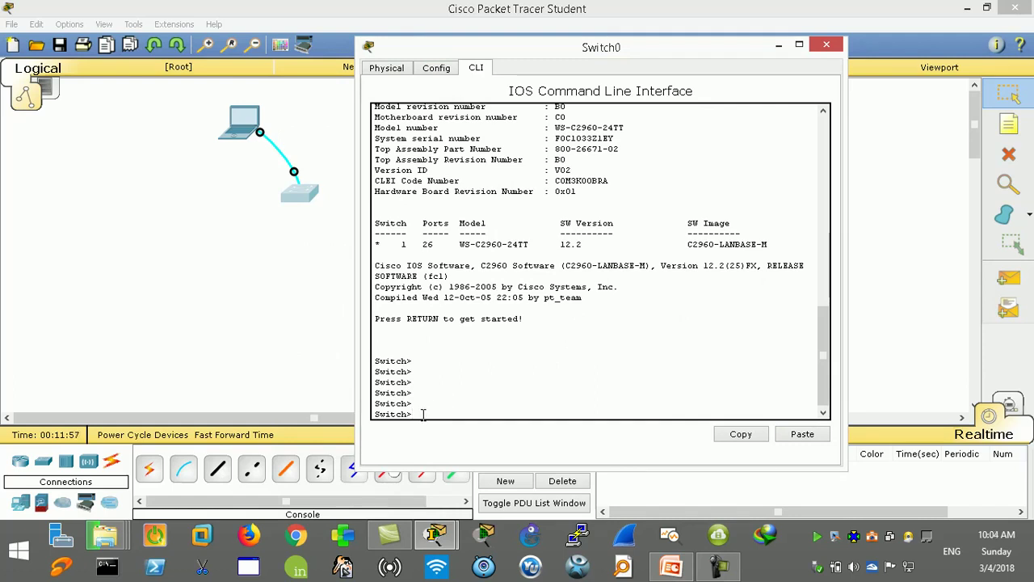
Step: Run enable to reach the Switch# privileged prompt, highlighting the word enable
{"action": "type", "text": "en"}
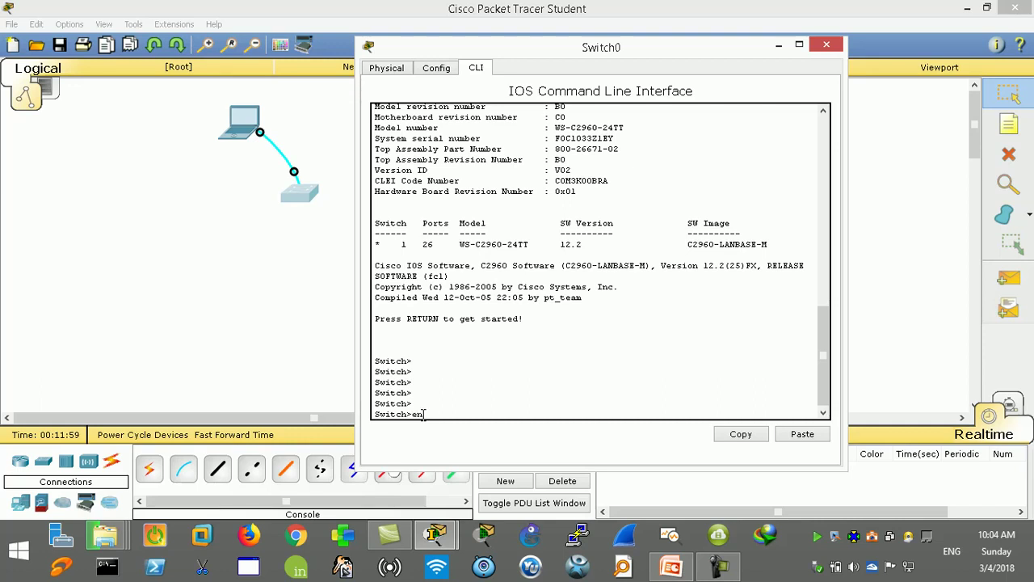
{"action": "type", "text": "able"}
{"action": "key", "text": "Return"}
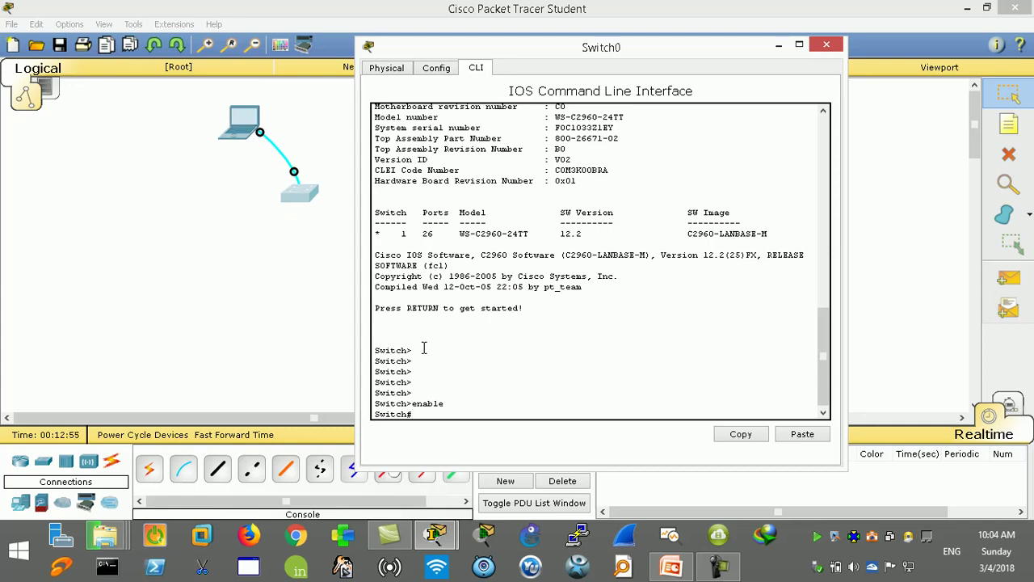
{"action": "double_click", "coordinate": [417, 403]}
Step: Run exit at the Switch# prompt to drop back to user mode
{"action": "left_click", "coordinate": [413, 351]}
{"action": "left_click", "coordinate": [423, 411]}
{"action": "type", "text": "exit"}
{"action": "key", "text": "Return"}
{"action": "key", "text": "Return"}
{"action": "key", "text": "Return"}
{"action": "key", "text": "Return"}
{"action": "key", "text": "Return"}
{"action": "key", "text": "Return"}
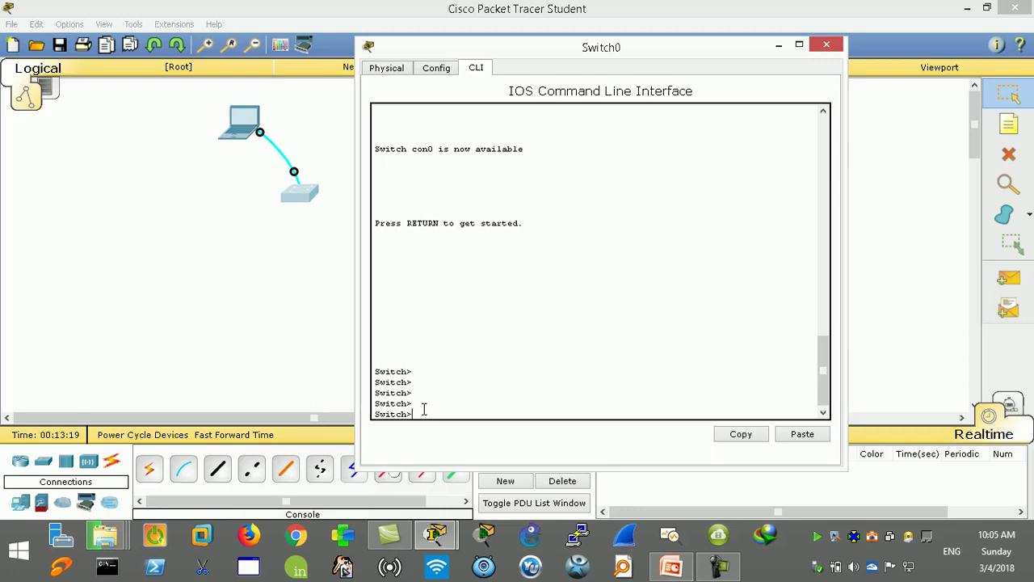
Step: List the user exec commands with '?' and highlight the connect-to-exit entries
{"action": "type", "text": "?"}
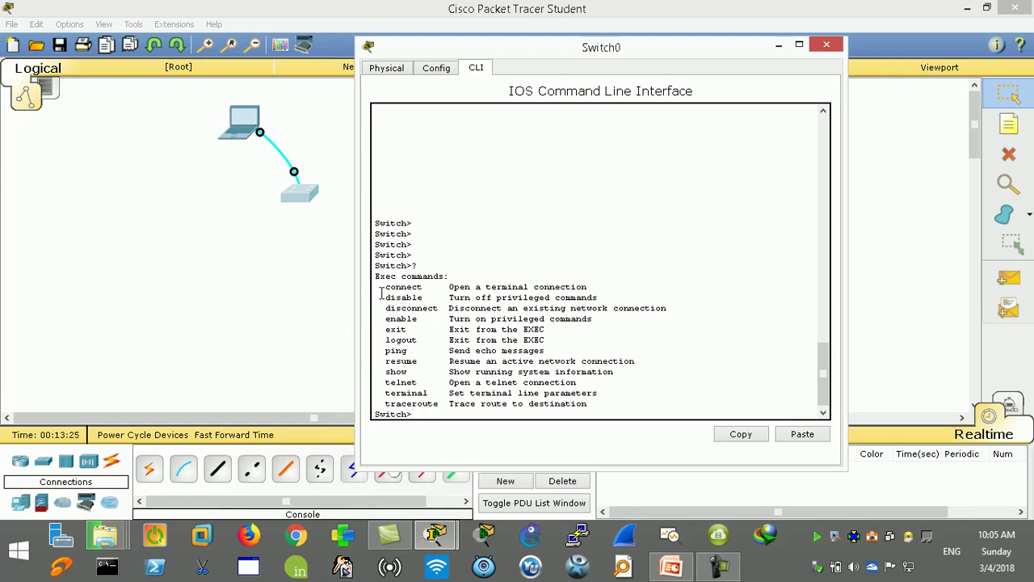
{"action": "left_click_drag", "start_coordinate": [385, 286], "coordinate": [605, 402]}
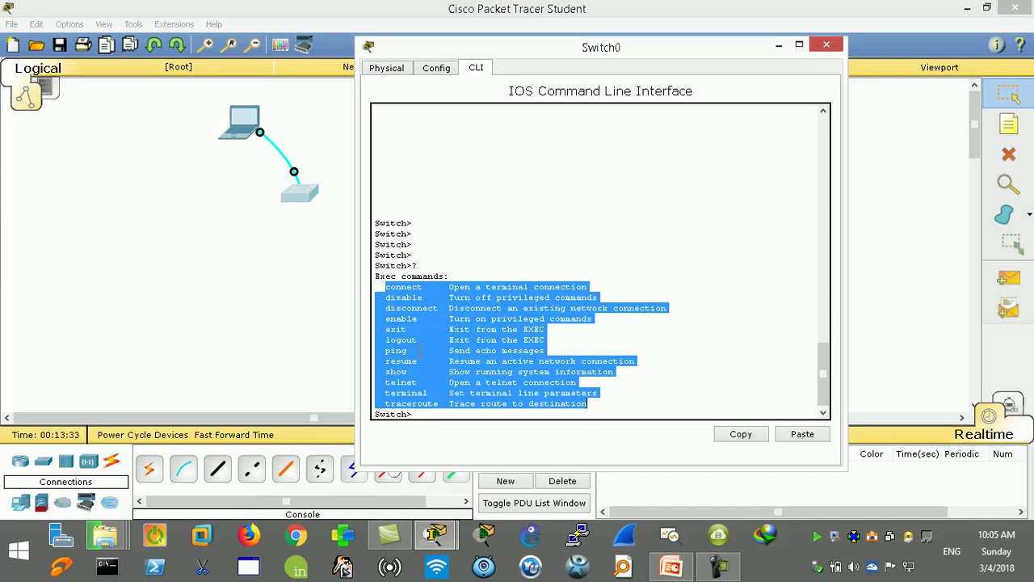
{"action": "left_click", "coordinate": [427, 415]}
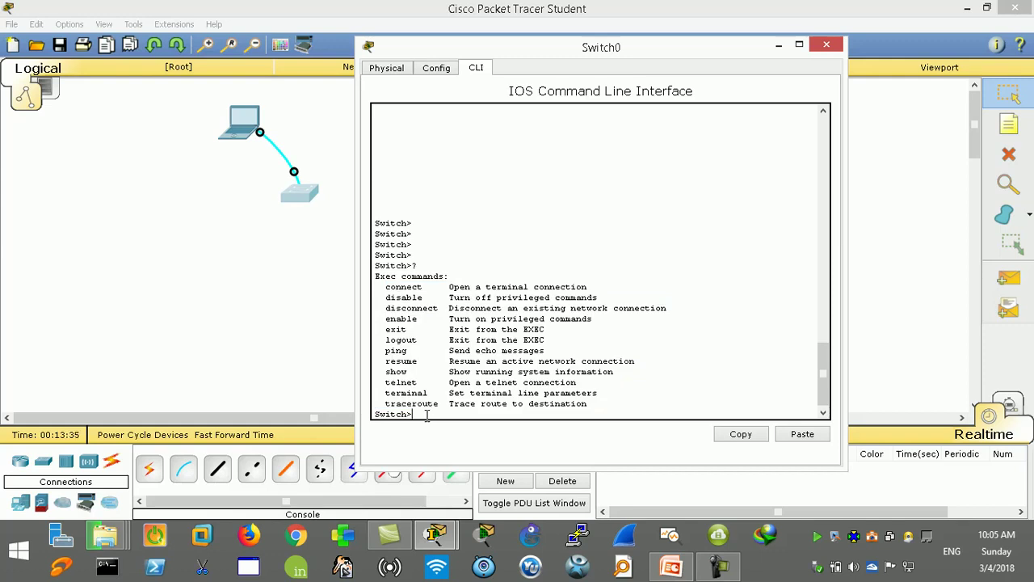
Step: Type show at the Switch> prompt, briefly visiting the Start screen and returning
{"action": "type", "text": "show"}
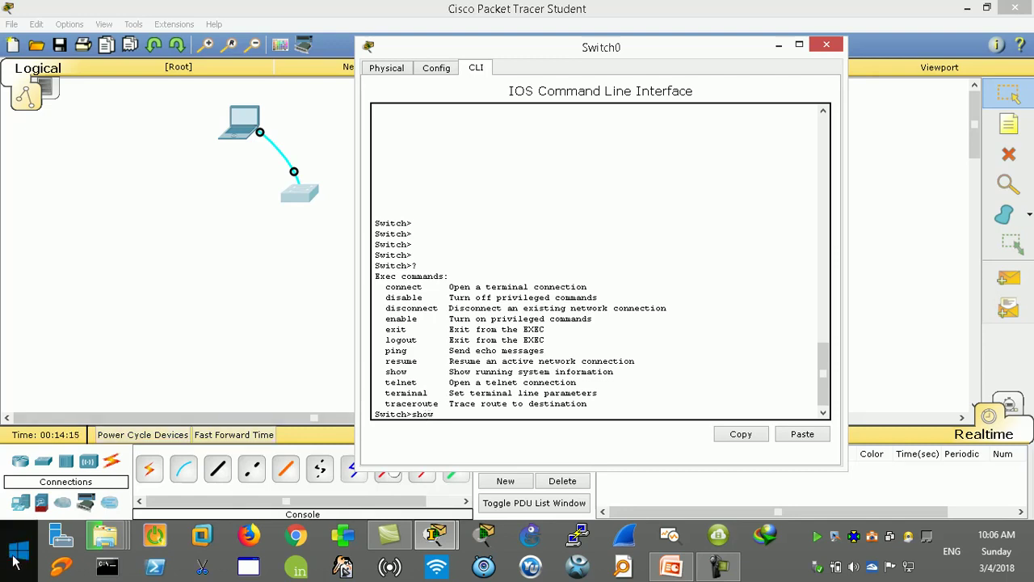
{"action": "left_click", "coordinate": [20, 557]}
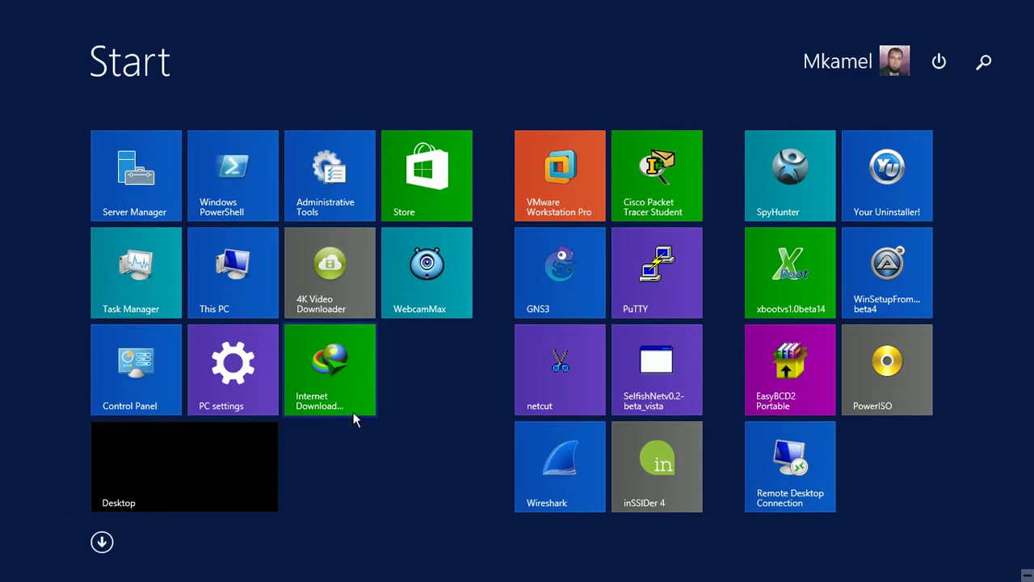
{"action": "left_click", "coordinate": [246, 450]}
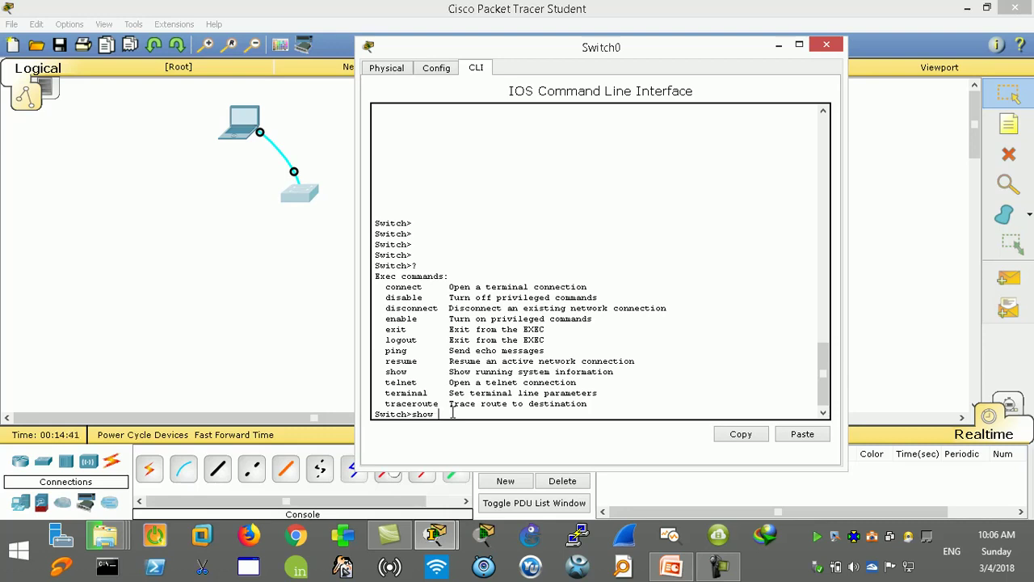
Step: Display the show command's help with 'show ?'
{"action": "type", "text": "show"}
{"action": "key", "text": "BackSpace"}
{"action": "key", "text": "BackSpace"}
{"action": "key", "text": "BackSpace"}
{"action": "key", "text": "BackSpace"}
{"action": "type", "text": "?"}
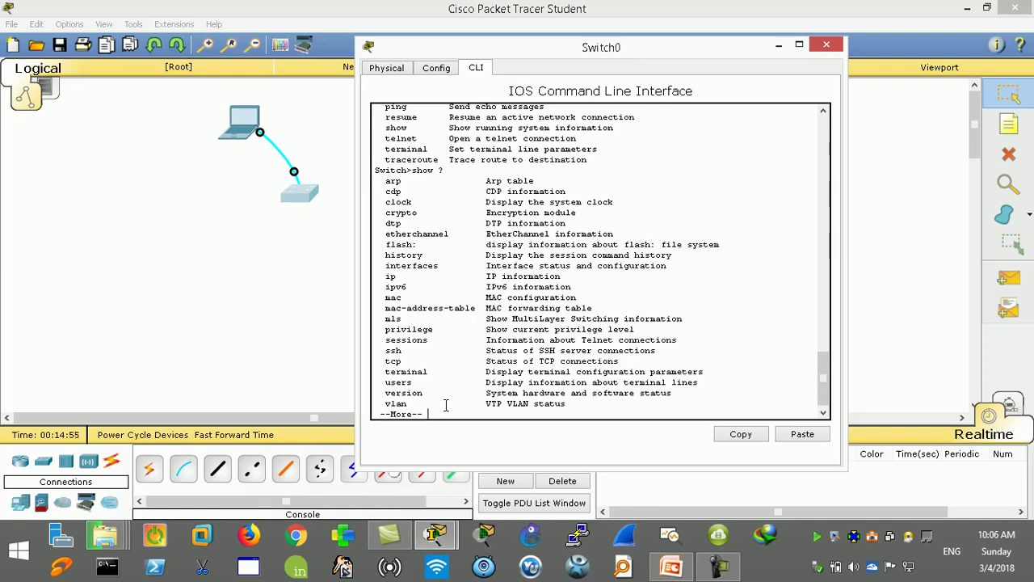
{"action": "key", "text": "Return"}
{"action": "key", "text": "Return"}
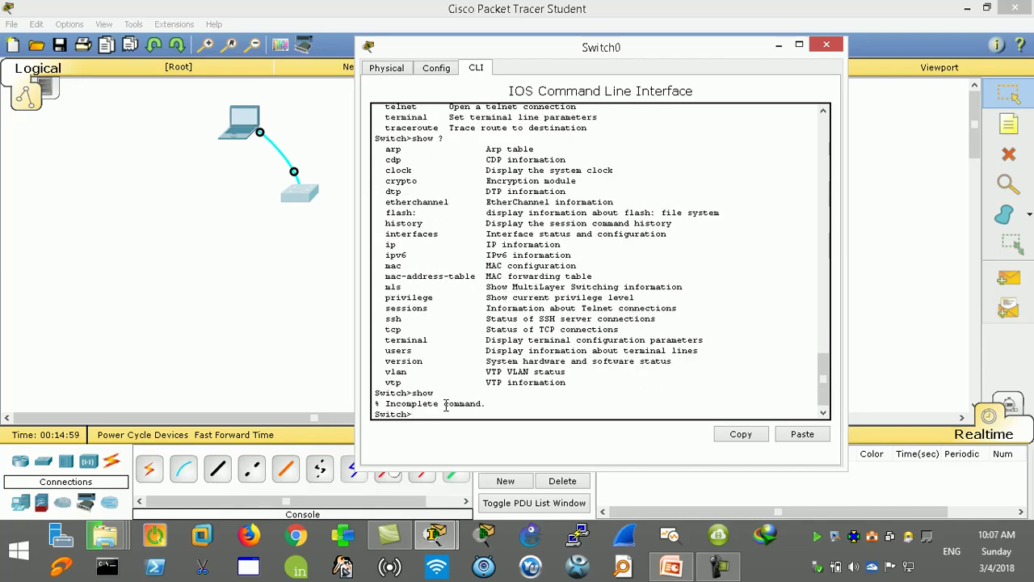
Step: Run 'sh ip int brief' to list FastEthernet interfaces as unassigned and down, then maximize the console
{"action": "type", "text": "sh ip int br"}
{"action": "key", "text": "Tab"}
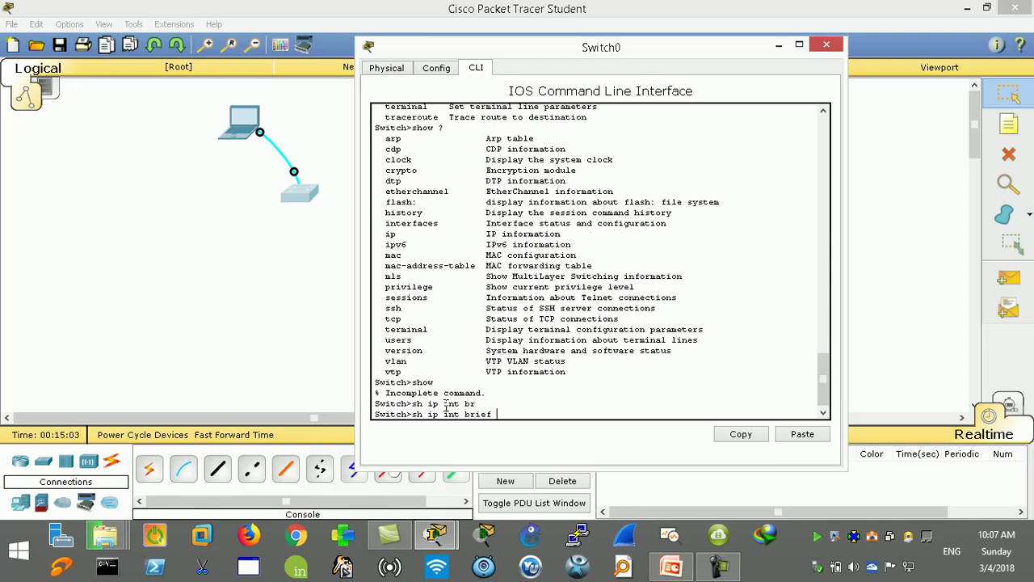
{"action": "key", "text": "Return"}
{"action": "key", "text": "Return"}
{"action": "key", "text": "Return"}
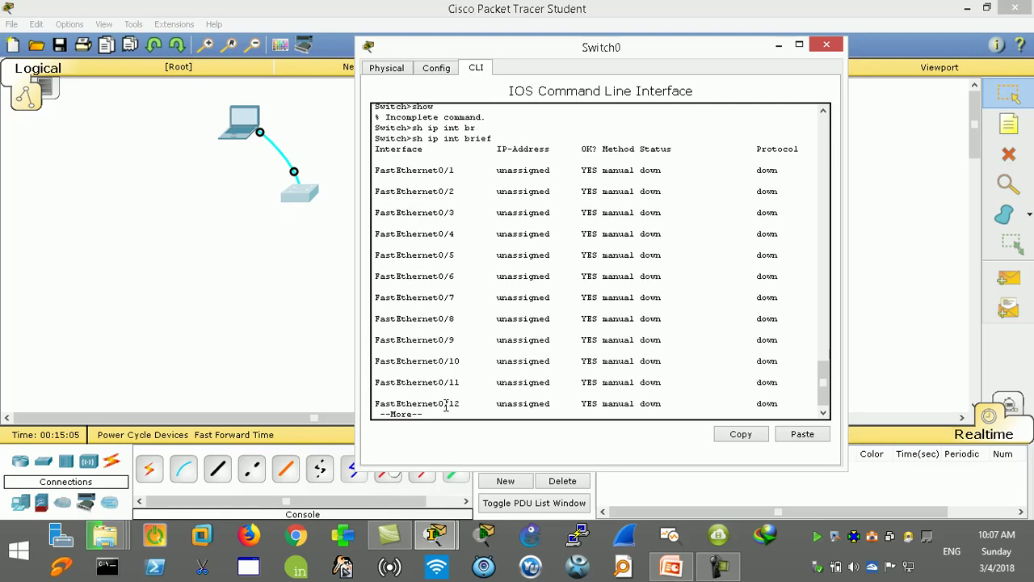
{"action": "key", "text": "Return"}
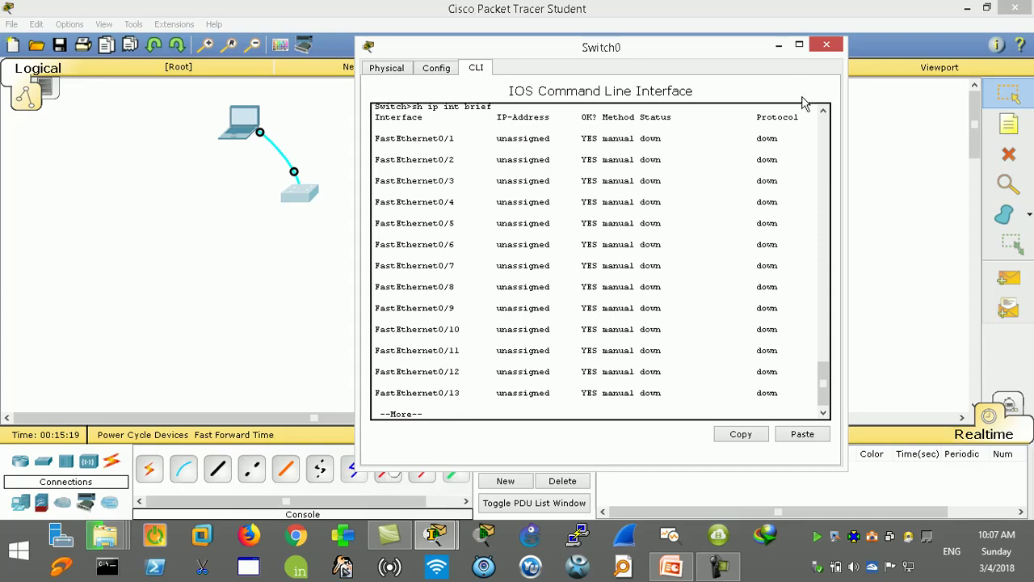
{"action": "left_click", "coordinate": [799, 45]}
Step: Minimize Switch0's console and view the switch's port popup showing every port Down on VLAN 1
{"action": "scroll", "coordinate": [294, 119], "scroll_direction": "up", "scroll_amount": 4}
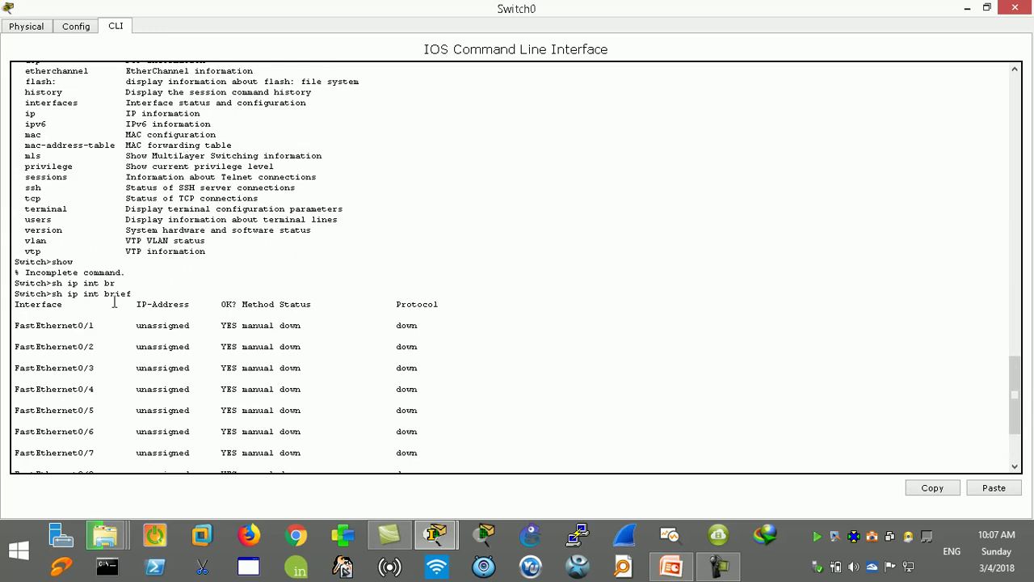
{"action": "left_click_drag", "start_coordinate": [133, 294], "coordinate": [53, 296]}
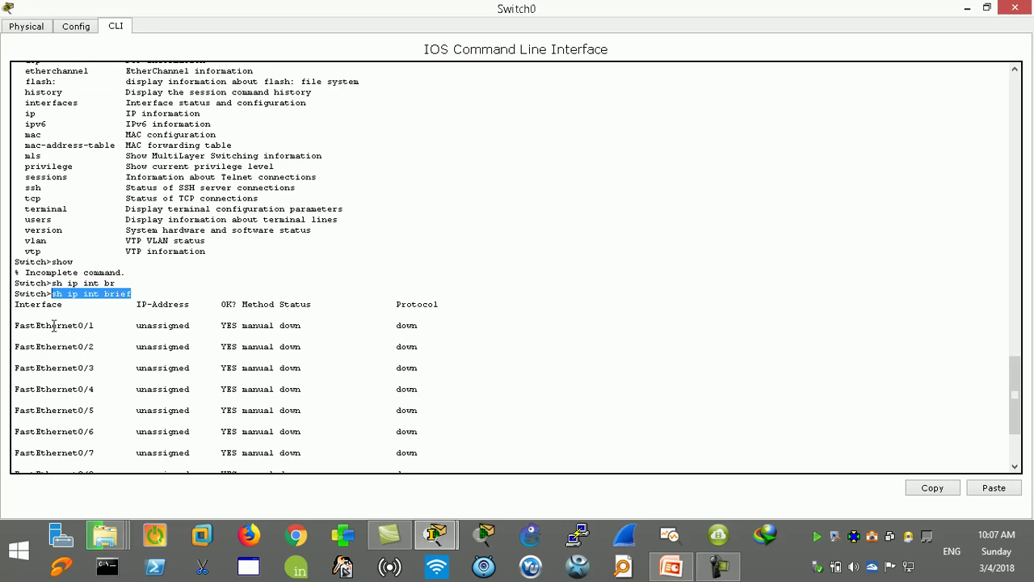
{"action": "left_click", "coordinate": [967, 9]}
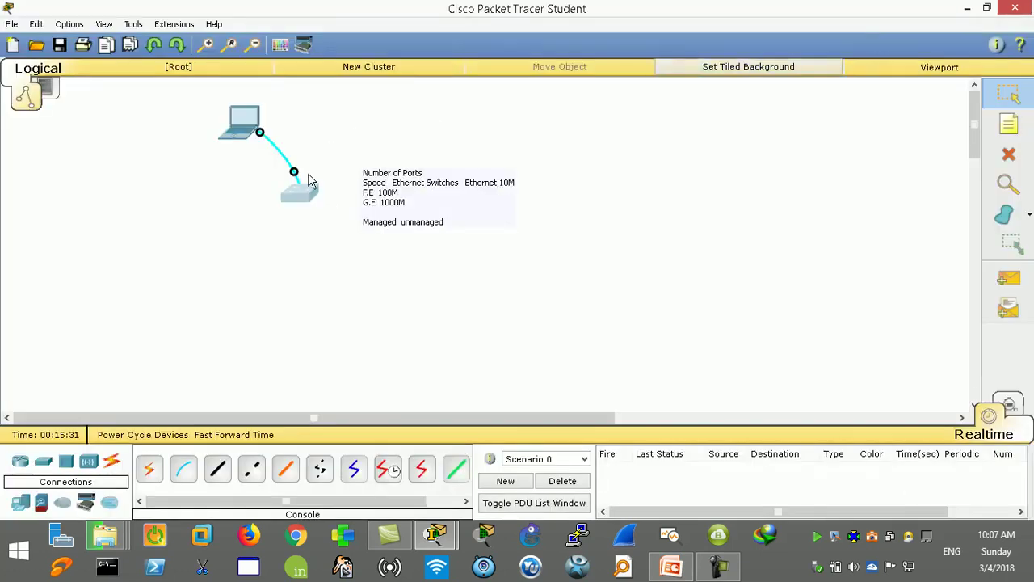
{"action": "left_click", "coordinate": [306, 198]}
{"action": "left_click", "coordinate": [778, 46]}
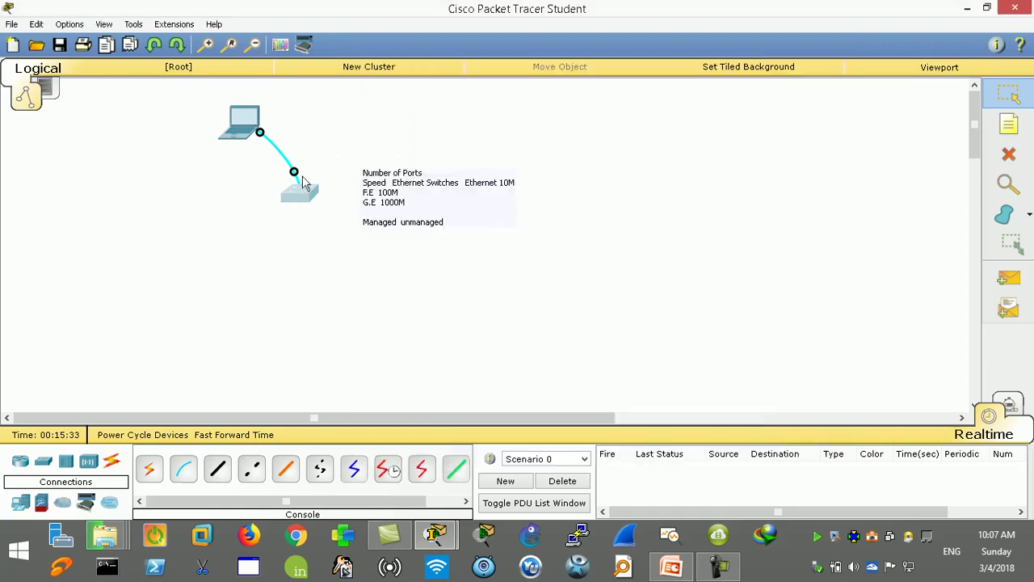
{"action": "mouse_move", "coordinate": [295, 200]}
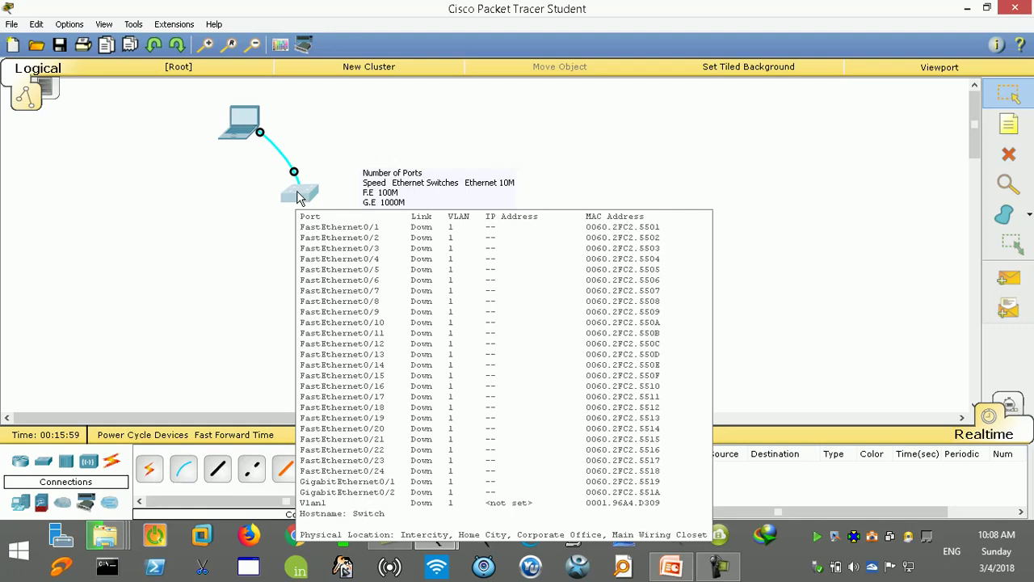
Step: Reopen Switch0's console, page the interface table through Vlan1, and enter privileged mode with en
{"action": "left_click", "coordinate": [299, 198]}
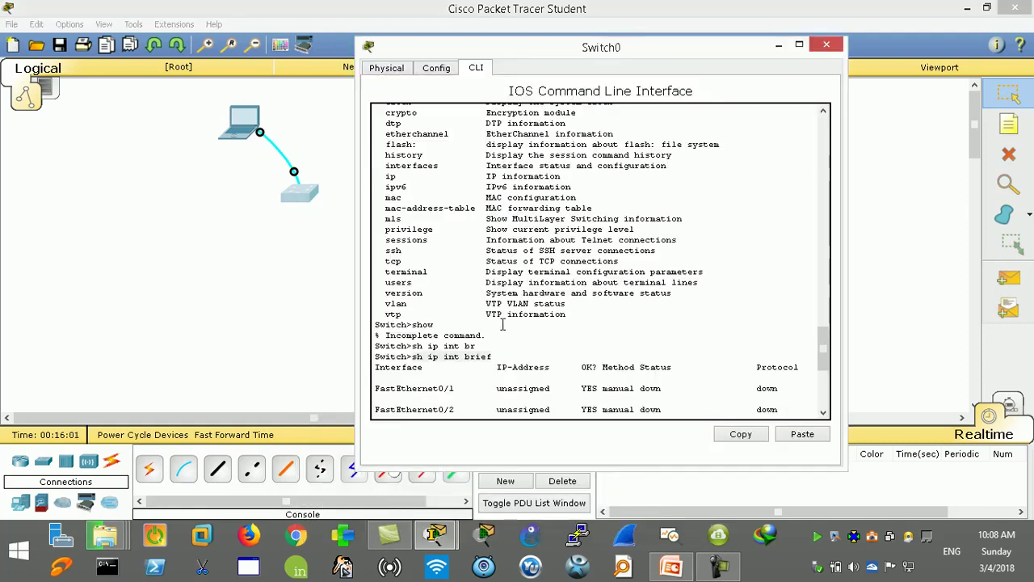
{"action": "scroll", "coordinate": [497, 327], "scroll_direction": "down", "scroll_amount": 4}
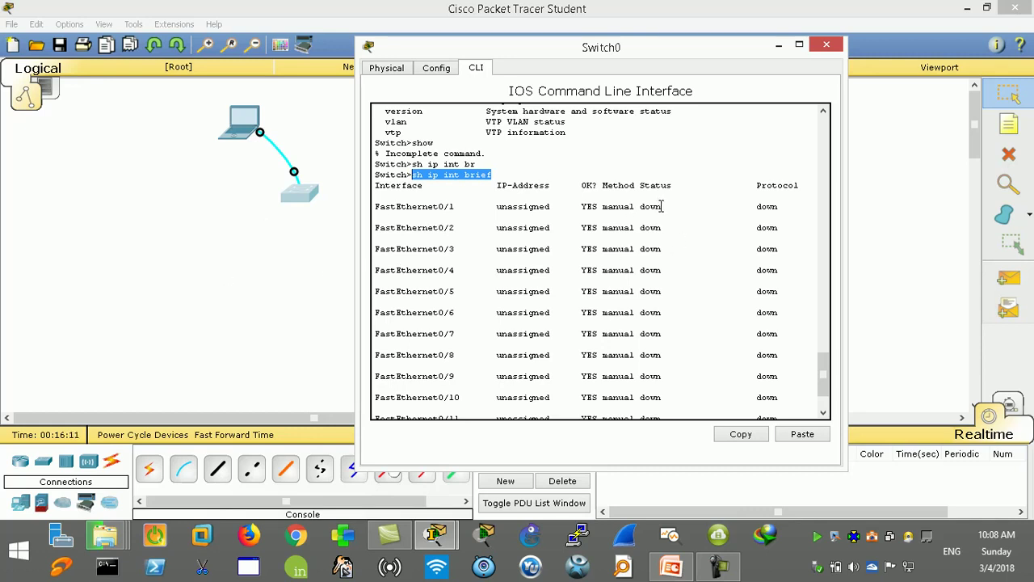
{"action": "scroll", "coordinate": [575, 257], "scroll_direction": "down", "scroll_amount": 2}
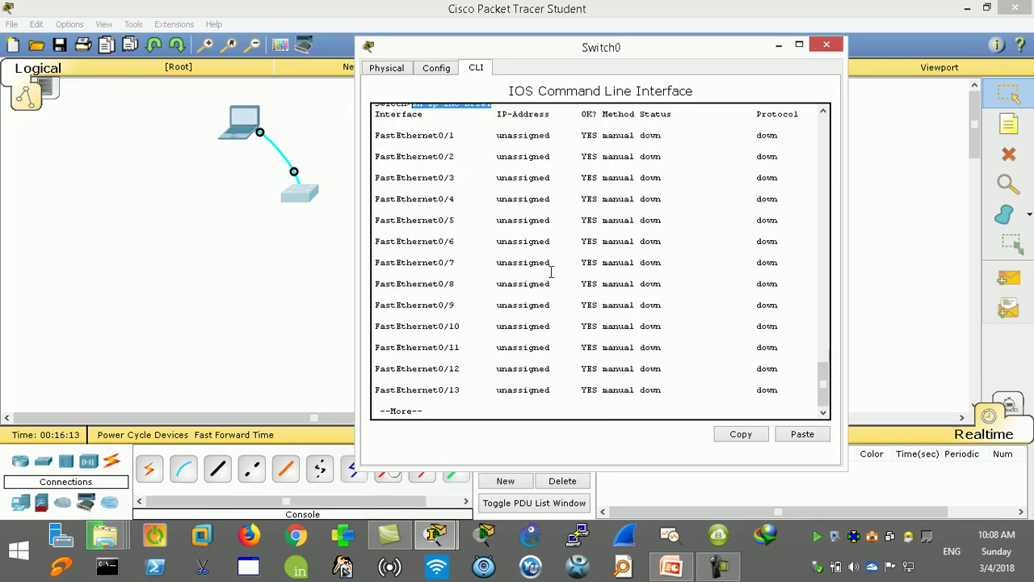
{"action": "key", "text": "Return"}
{"action": "key", "text": "Return"}
{"action": "key", "text": "Return"}
{"action": "key", "text": "Return"}
{"action": "key", "text": "Return"}
{"action": "key", "text": "Return"}
{"action": "key", "text": "Return"}
{"action": "key", "text": "Return"}
{"action": "key", "text": "Return"}
{"action": "key", "text": "Return"}
{"action": "key", "text": "Return"}
{"action": "key", "text": "Return"}
{"action": "key", "text": "Return"}
{"action": "key", "text": "Return"}
{"action": "key", "text": "Return"}
{"action": "key", "text": "Return"}
{"action": "key", "text": "Return"}
{"action": "key", "text": "Return"}
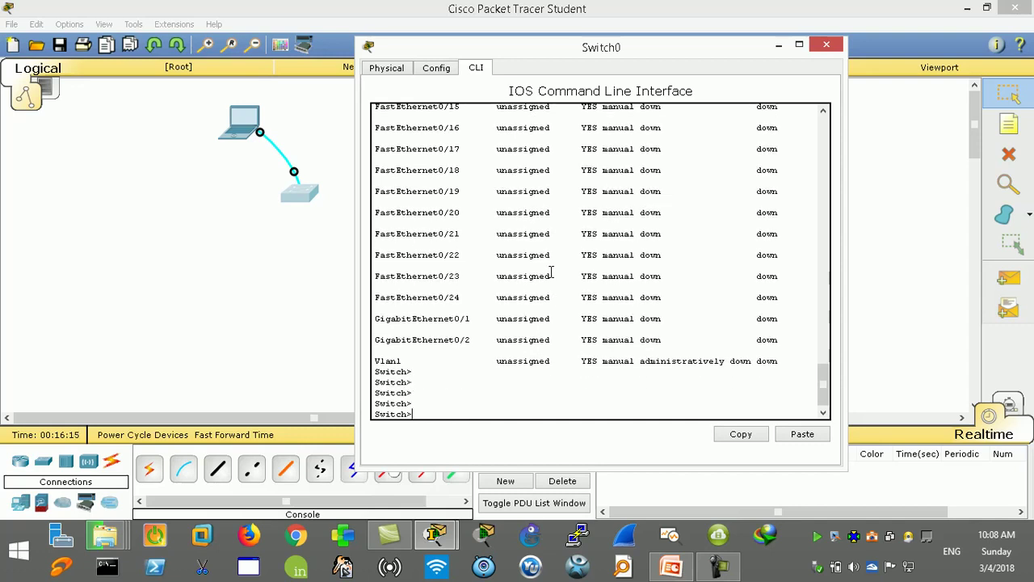
{"action": "key", "text": "Return"}
{"action": "key", "text": "Return"}
{"action": "key", "text": "Return"}
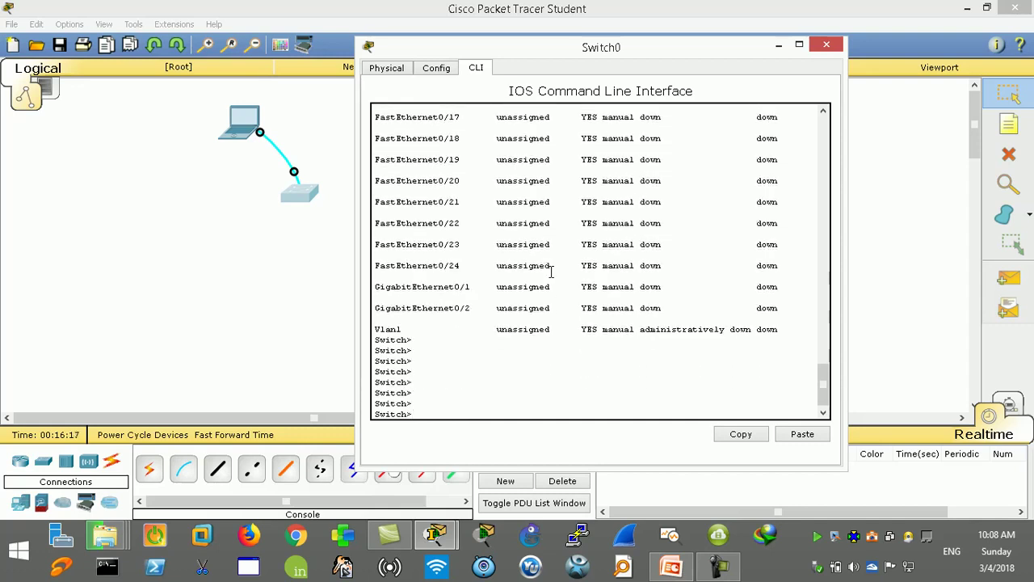
{"action": "type", "text": "en"}
{"action": "key", "text": "Return"}
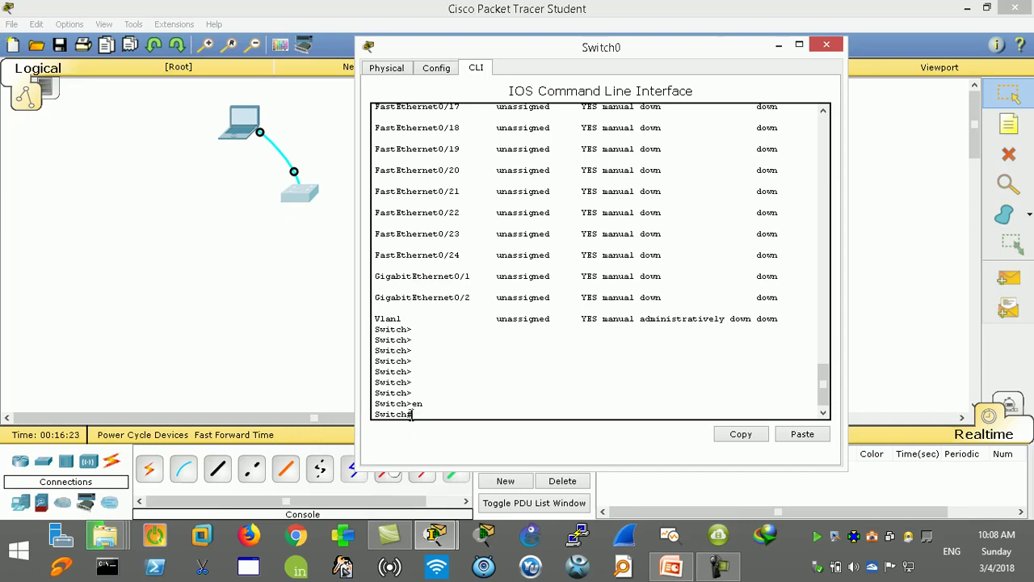
Step: Run 'conf t' from the Switch# prompt to reach Switch(config)#
{"action": "left_click_drag", "start_coordinate": [411, 415], "coordinate": [406, 414]}
{"action": "key", "text": "Return"}
{"action": "key", "text": "Return"}
{"action": "key", "text": "Return"}
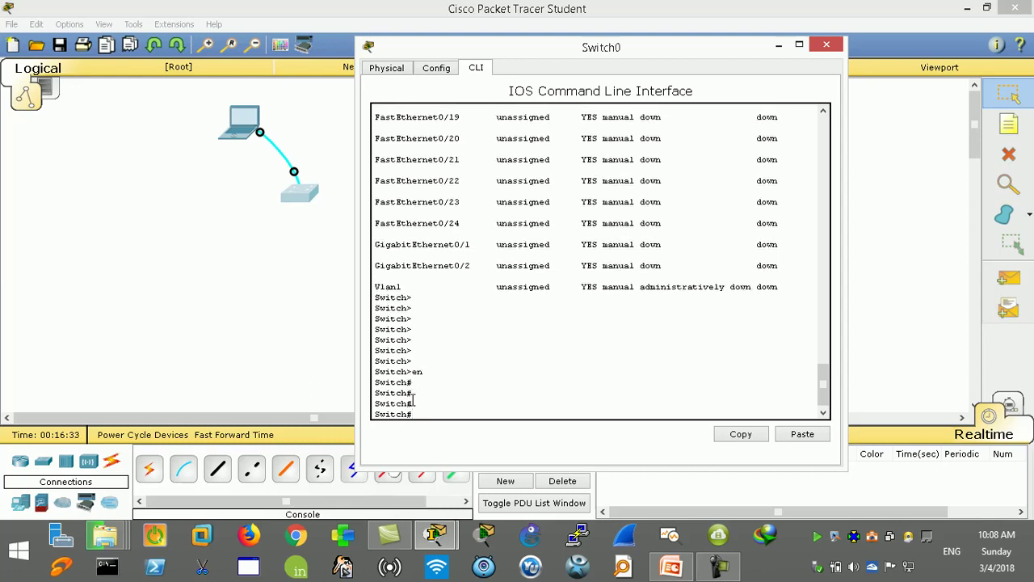
{"action": "type", "text": "conf t"}
{"action": "key", "text": "Return"}
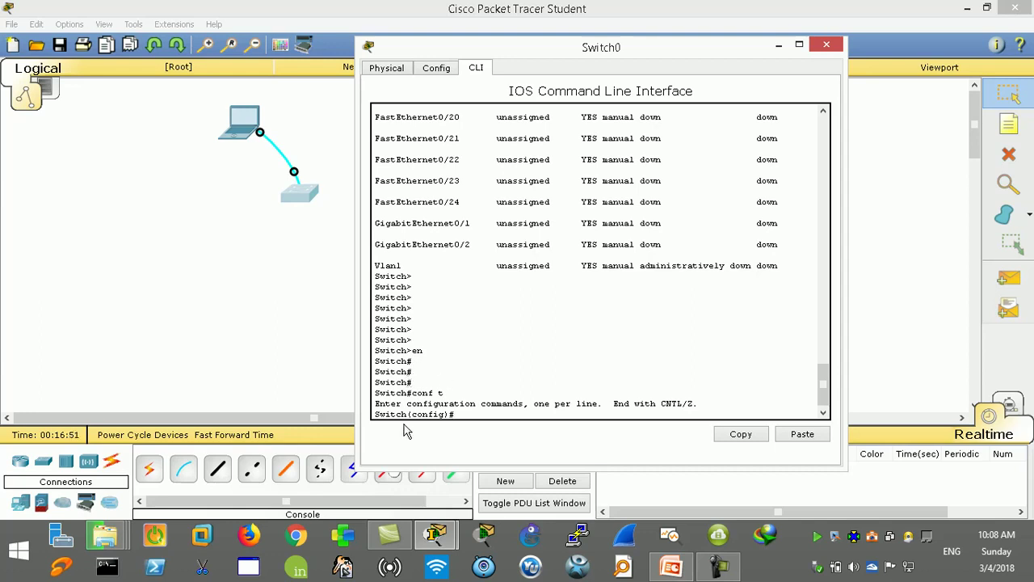
{"action": "left_click", "coordinate": [109, 502]}
{"action": "mouse_move", "coordinate": [107, 535]}
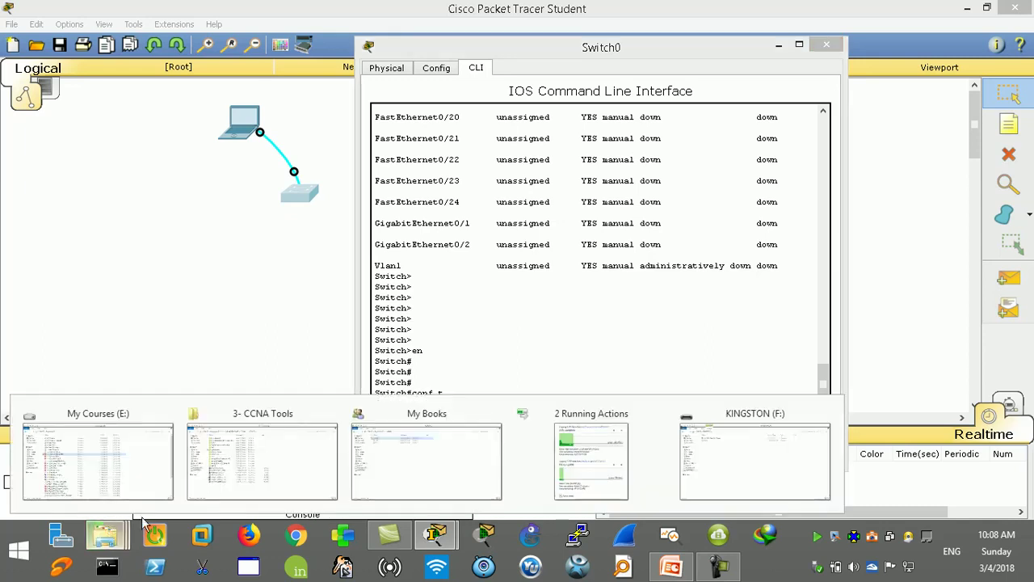
{"action": "left_click", "coordinate": [432, 458]}
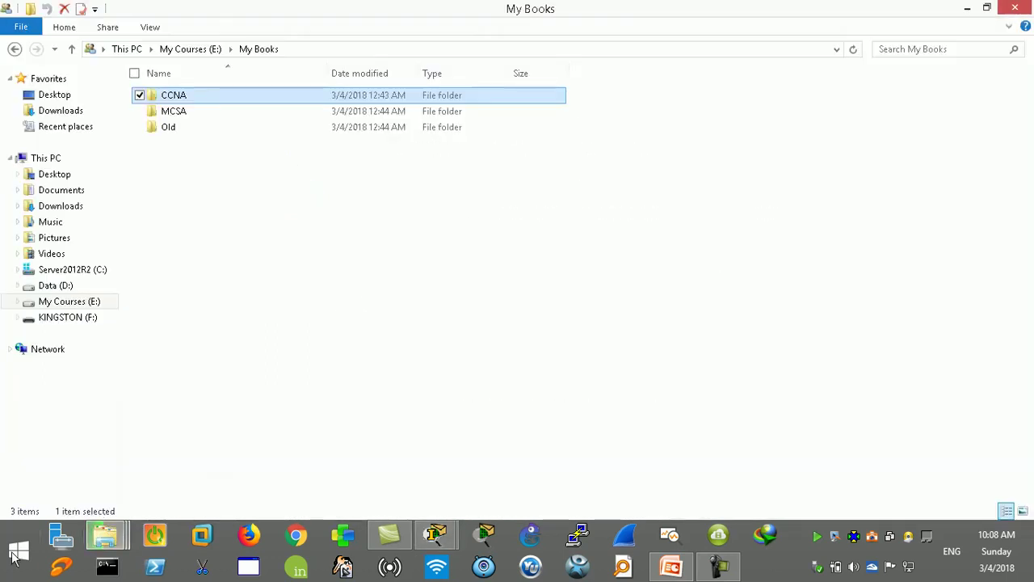
{"action": "left_click", "coordinate": [24, 554]}
{"action": "left_click", "coordinate": [176, 463]}
{"action": "double_click", "coordinate": [174, 96]}
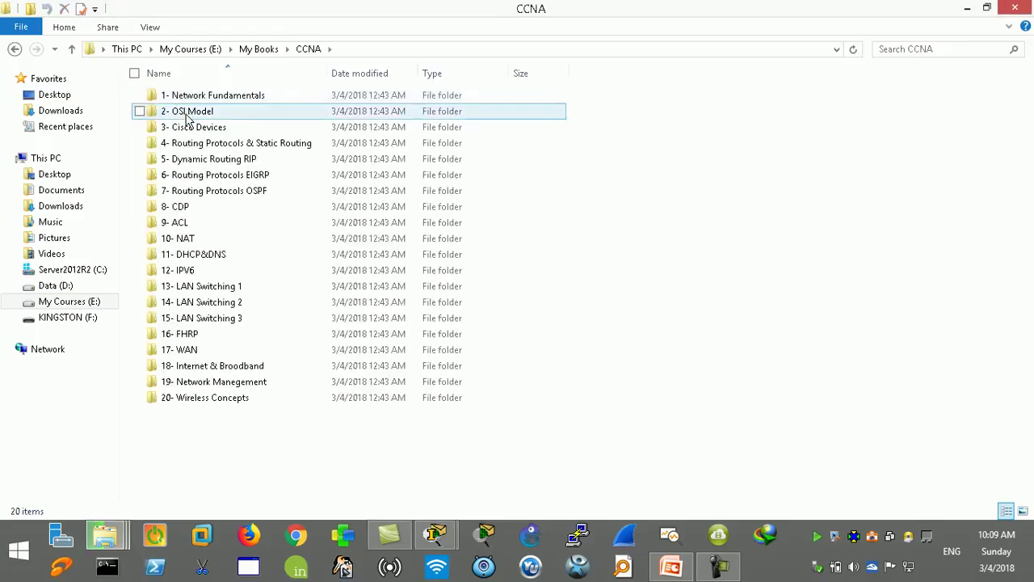
{"action": "double_click", "coordinate": [209, 129]}
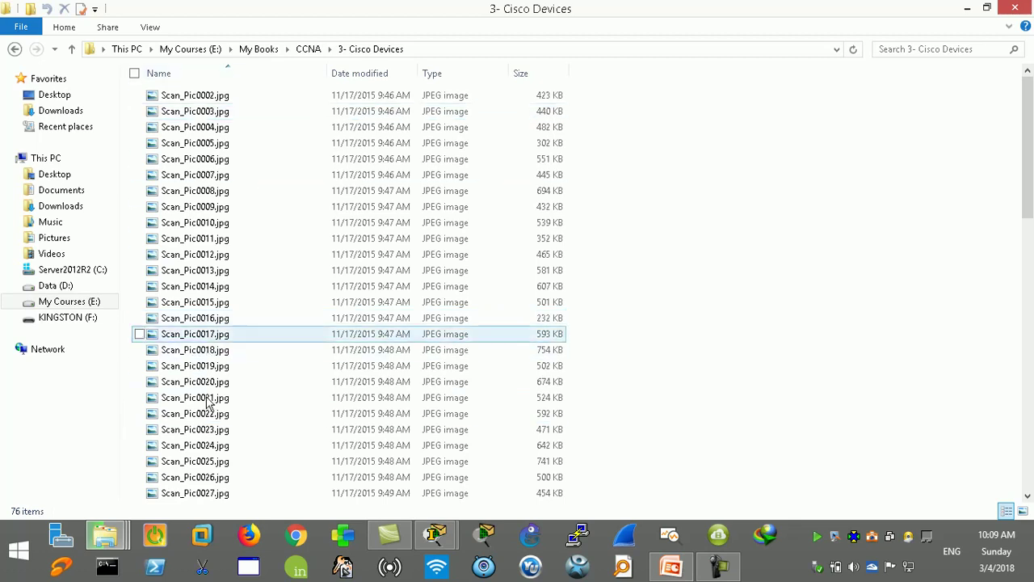
{"action": "left_click", "coordinate": [969, 8]}
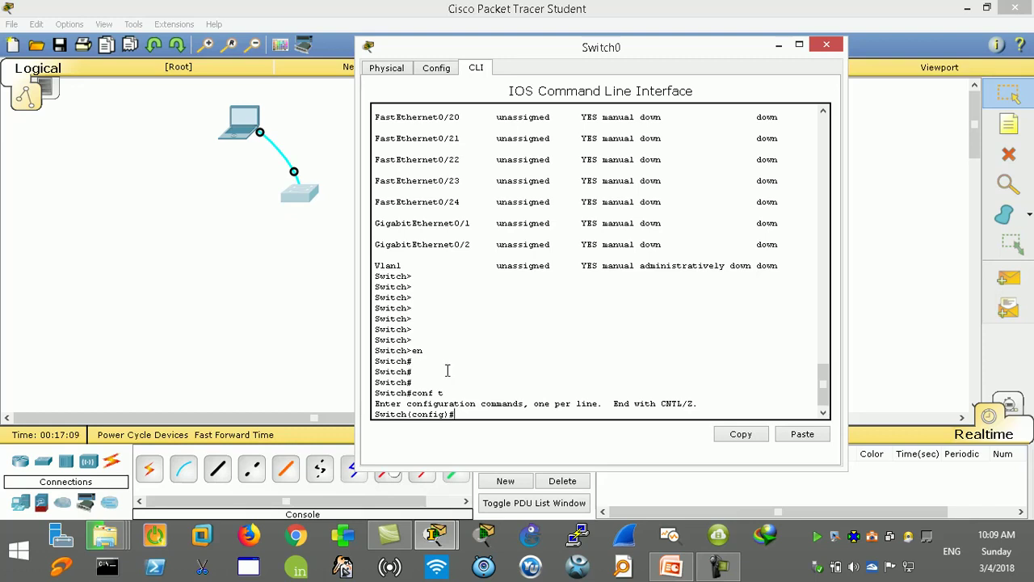
Step: Highlight the earlier en and conf t commands in the Switch0 console
{"action": "double_click", "coordinate": [417, 352]}
{"action": "left_click_drag", "start_coordinate": [418, 353], "coordinate": [412, 353]}
{"action": "left_click", "coordinate": [465, 413]}
{"action": "left_click_drag", "start_coordinate": [447, 392], "coordinate": [411, 393]}
{"action": "left_click", "coordinate": [463, 414]}
Step: Configure an enable password on Switch0 with the enable password command
{"action": "type", "text": "nable pass"}
{"action": "key", "text": "Tab"}
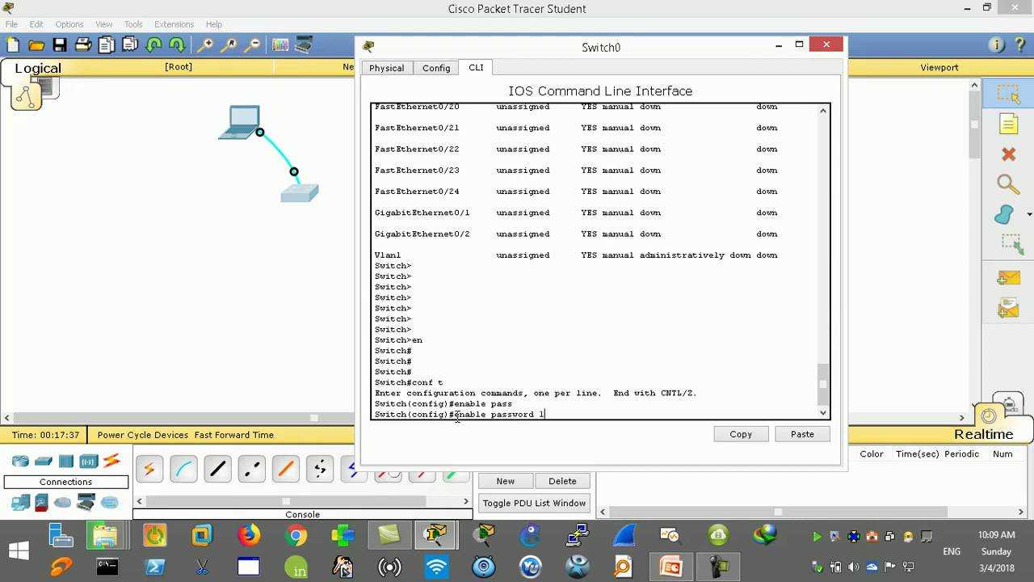
{"action": "type", "text": "isco"}
{"action": "key", "text": "Return"}
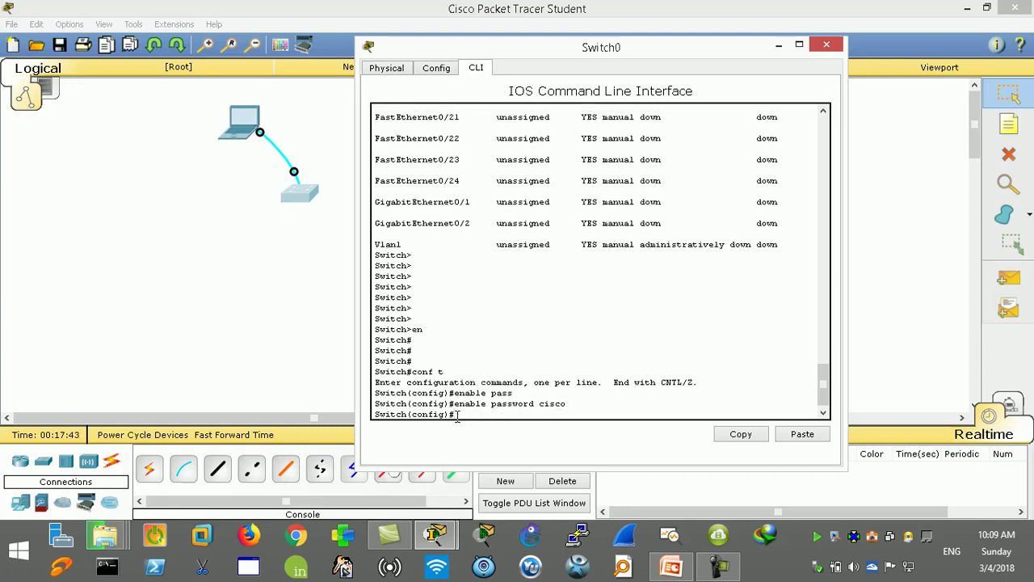
Step: Leave configuration mode and log out of the console back to the Switch> prompt
{"action": "key", "text": "ctrl+z"}
{"action": "key", "text": "ctrl+z"}
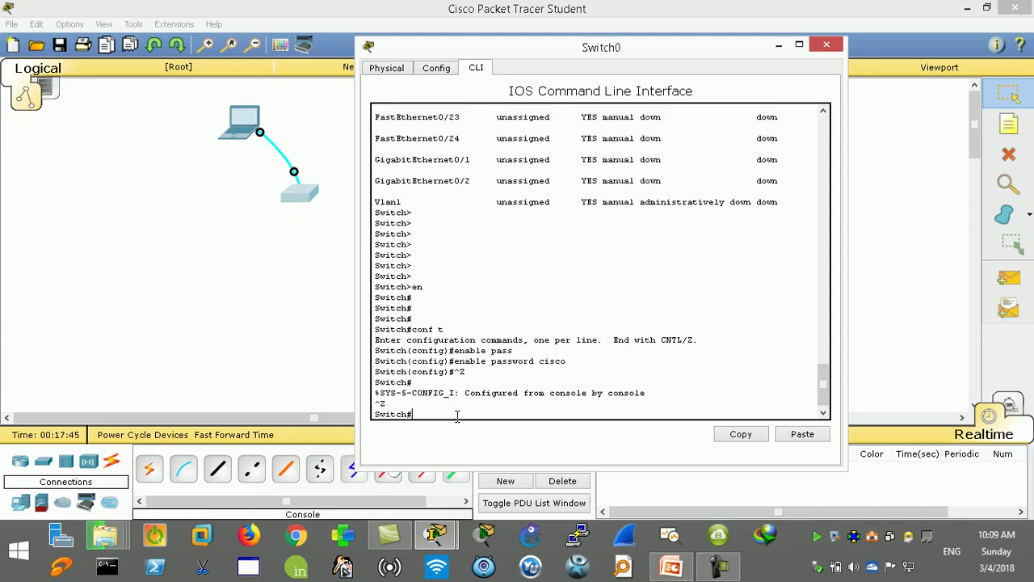
{"action": "type", "text": "exit"}
{"action": "key", "text": "Return"}
{"action": "key", "text": "Return"}
{"action": "key", "text": "Return"}
{"action": "key", "text": "Return"}
{"action": "key", "text": "Return"}
{"action": "key", "text": "Return"}
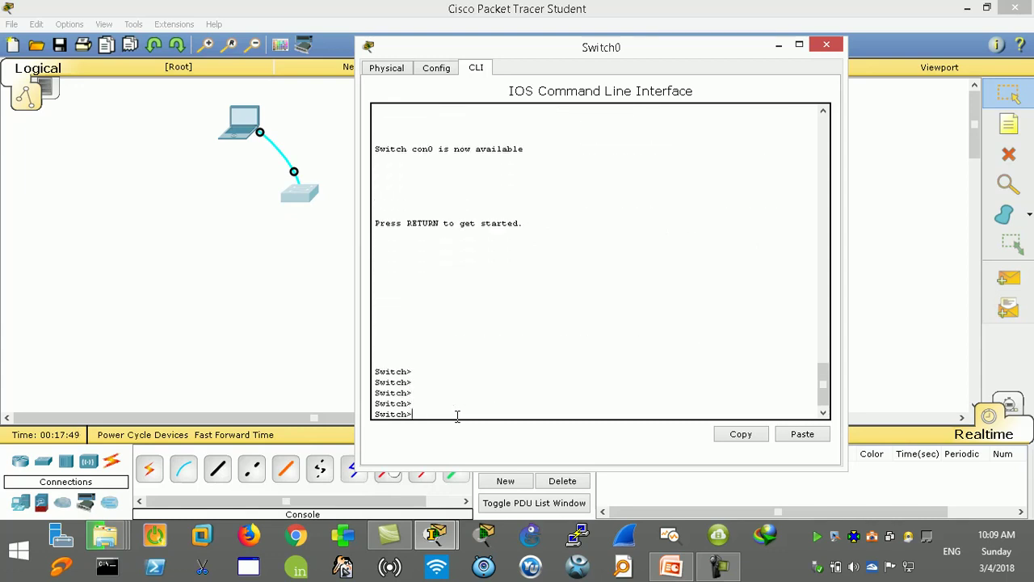
{"action": "key", "text": "Return"}
{"action": "key", "text": "Return"}
{"action": "key", "text": "Return"}
{"action": "key", "text": "Return"}
{"action": "key", "text": "Return"}
{"action": "key", "text": "Return"}
{"action": "key", "text": "Return"}
{"action": "key", "text": "Return"}
{"action": "key", "text": "Return"}
{"action": "key", "text": "Return"}
{"action": "key", "text": "Return"}
{"action": "key", "text": "Return"}
{"action": "key", "text": "Return"}
{"action": "key", "text": "Return"}
{"action": "key", "text": "Return"}
{"action": "key", "text": "Return"}
{"action": "key", "text": "Return"}
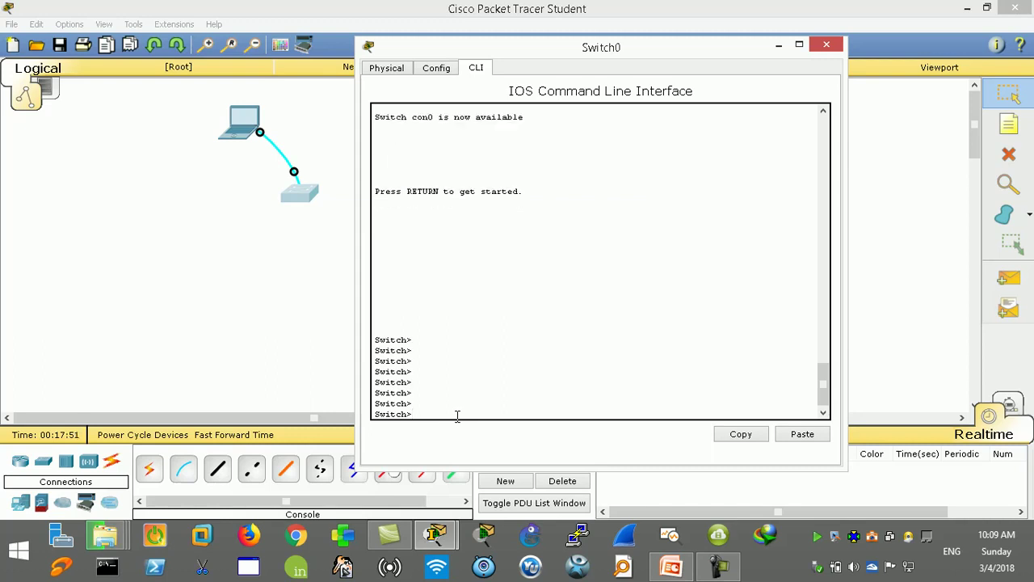
Step: Run enable and supply the password at the prompts until Switch# appears
{"action": "type", "text": "en"}
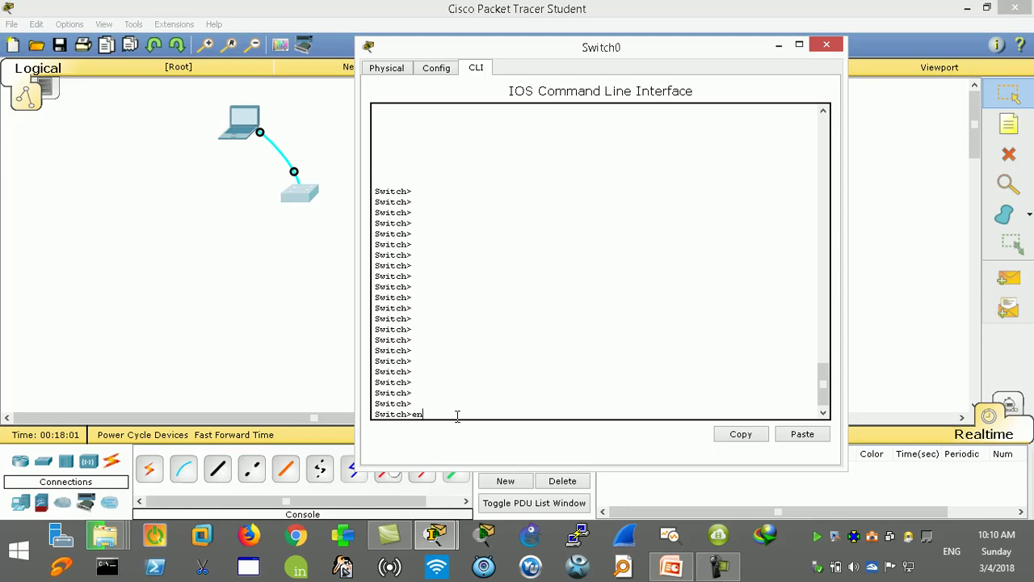
{"action": "key", "text": "Tab"}
{"action": "key", "text": "Return"}
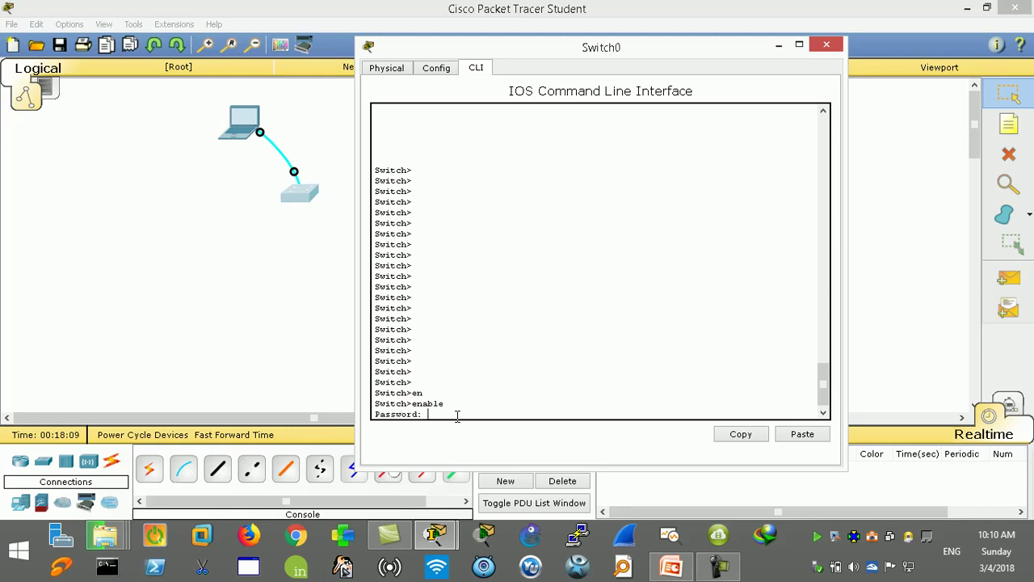
{"action": "key", "text": "Return"}
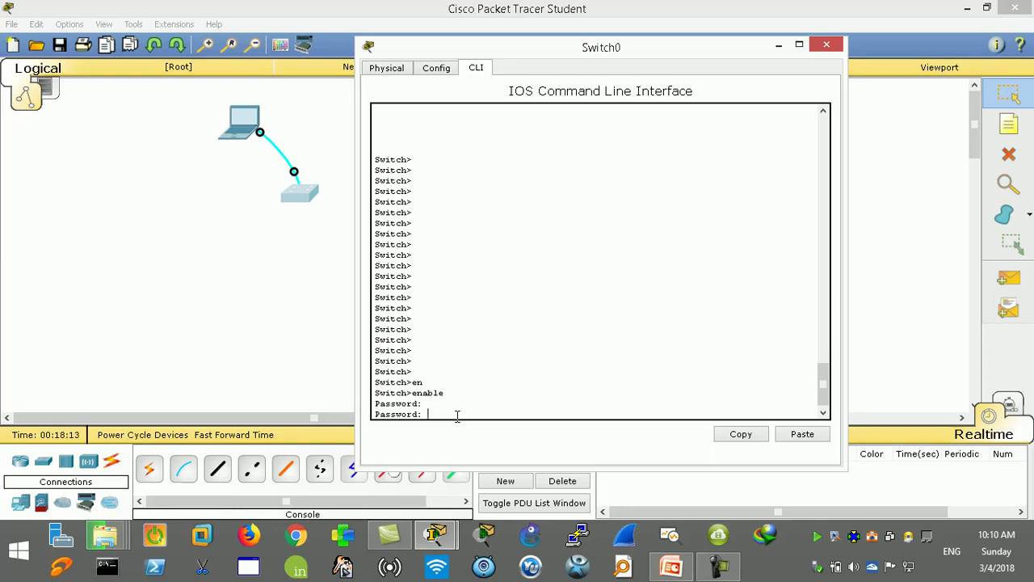
{"action": "key", "text": "Return"}
{"action": "key", "text": "Return"}
{"action": "key", "text": "Return"}
{"action": "key", "text": "Return"}
{"action": "key", "text": "Return"}
{"action": "key", "text": "Return"}
{"action": "key", "text": "Return"}
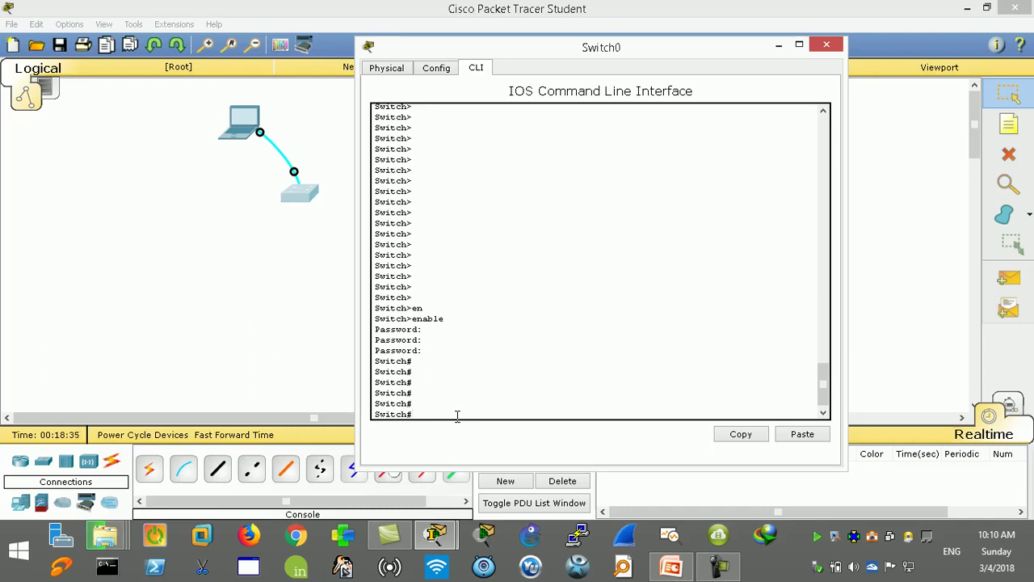
{"action": "type", "text": "w"}
{"action": "type", "text": "rite"}
{"action": "key", "text": "BackSpace"}
{"action": "key", "text": "BackSpace"}
{"action": "key", "text": "BackSpace"}
{"action": "key", "text": "BackSpace"}
{"action": "key", "text": "BackSpace"}
{"action": "type", "text": "conf t"}
{"action": "key", "text": "Return"}
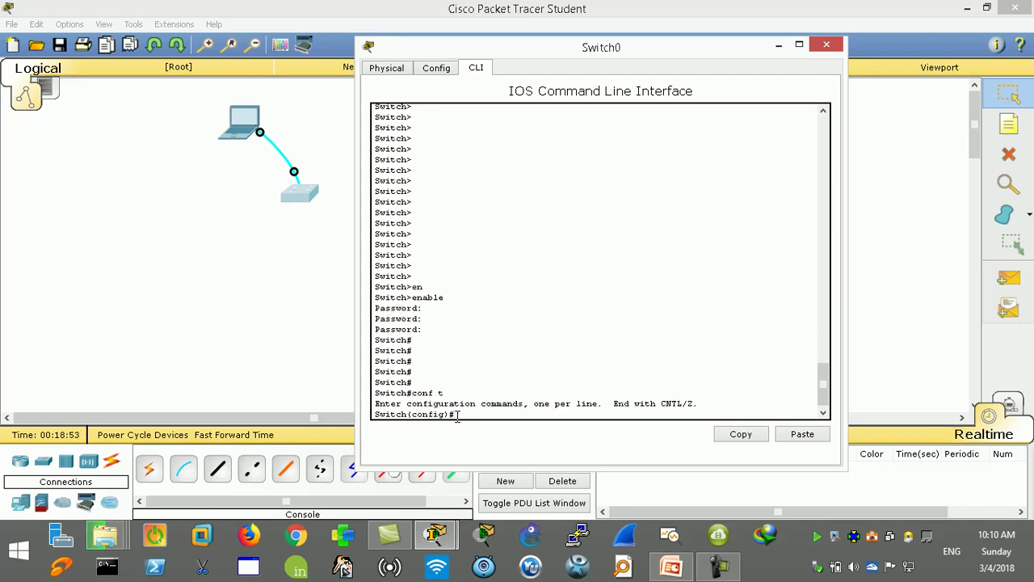
{"action": "type", "text": "write"}
{"action": "key", "text": "BackSpace"}
{"action": "key", "text": "BackSpace"}
{"action": "key", "text": "BackSpace"}
{"action": "key", "text": "BackSpace"}
{"action": "type", "text": "exit"}
{"action": "key", "text": "Return"}
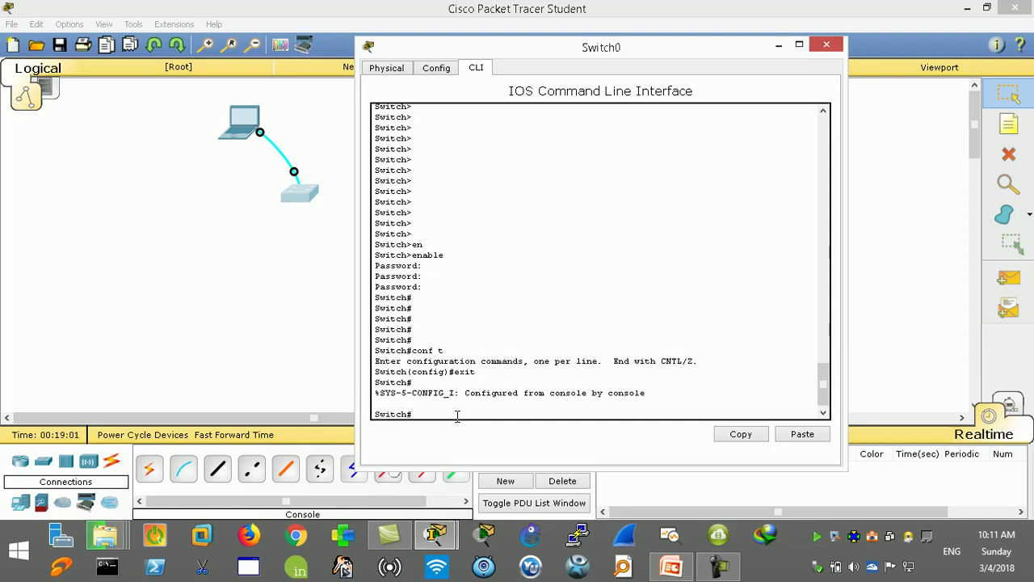
{"action": "left_click_drag", "start_coordinate": [413, 414], "coordinate": [367, 416]}
Step: Save Switch0's running configuration with wr and close its CLI window
{"action": "left_click_drag", "start_coordinate": [450, 372], "coordinate": [375, 372]}
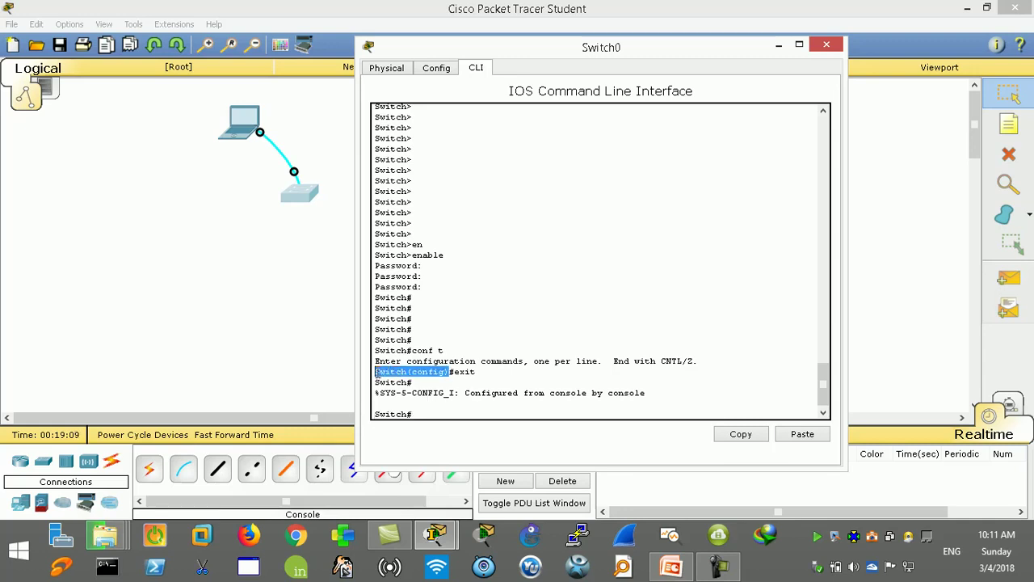
{"action": "type", "text": "v"}
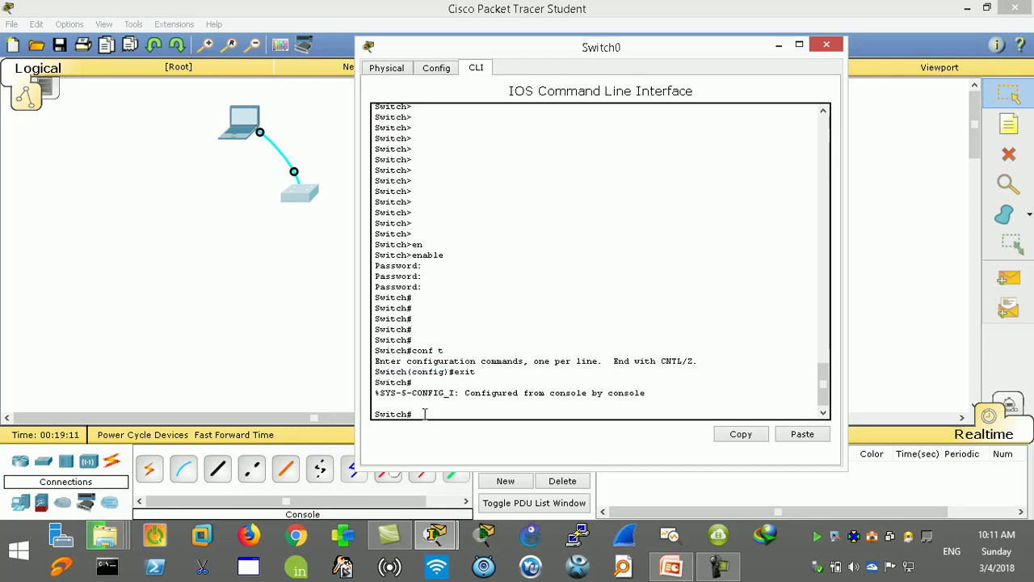
{"action": "type", "text": "r"}
{"action": "key", "text": "Return"}
{"action": "key", "text": "Return"}
{"action": "key", "text": "Return"}
{"action": "key", "text": "Return"}
{"action": "key", "text": "Return"}
{"action": "key", "text": "Return"}
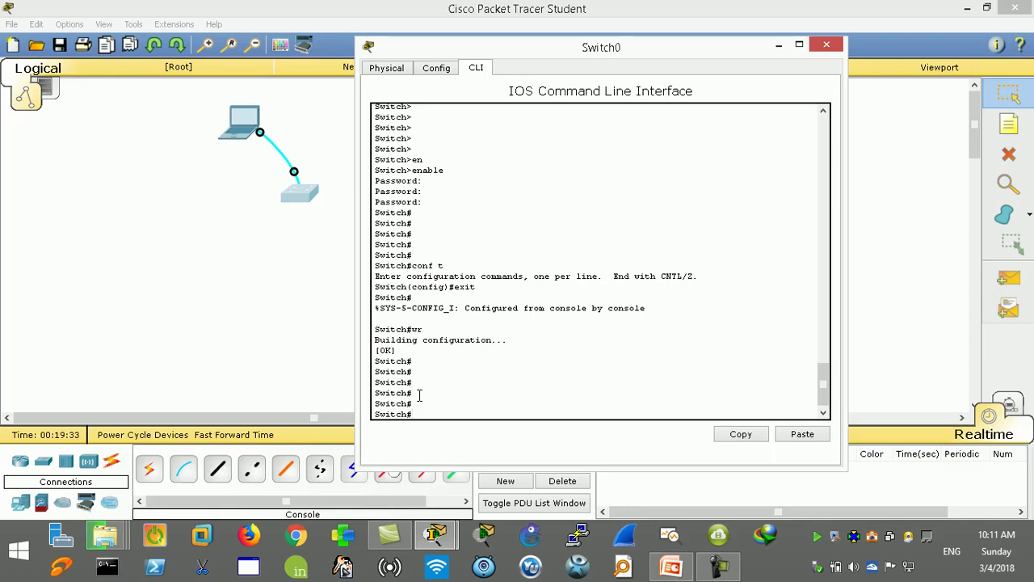
{"action": "left_click", "coordinate": [829, 43]}
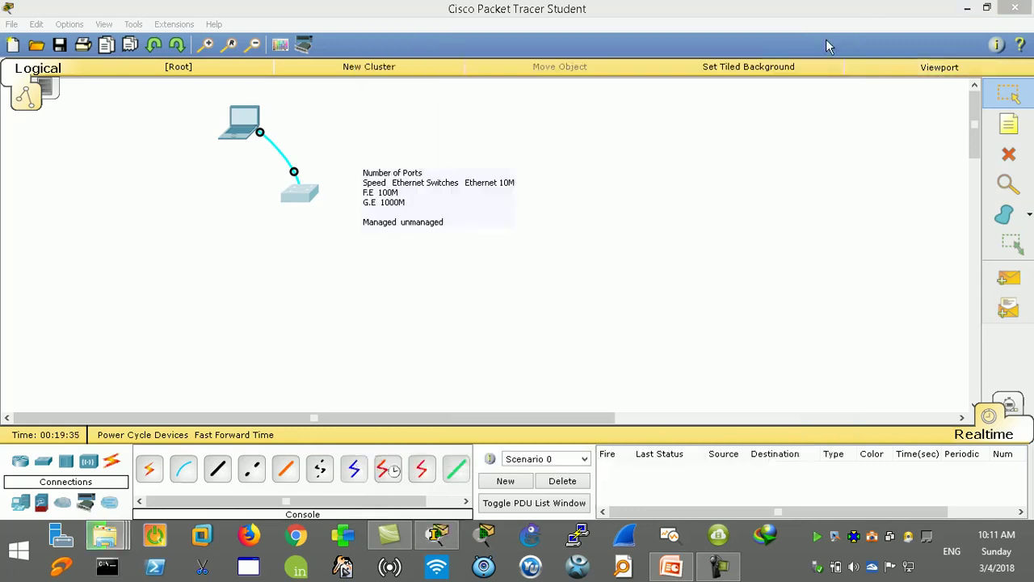
Step: Move the note higher and place four laptops in a row below the switch
{"action": "left_click_drag", "start_coordinate": [414, 186], "coordinate": [427, 132]}
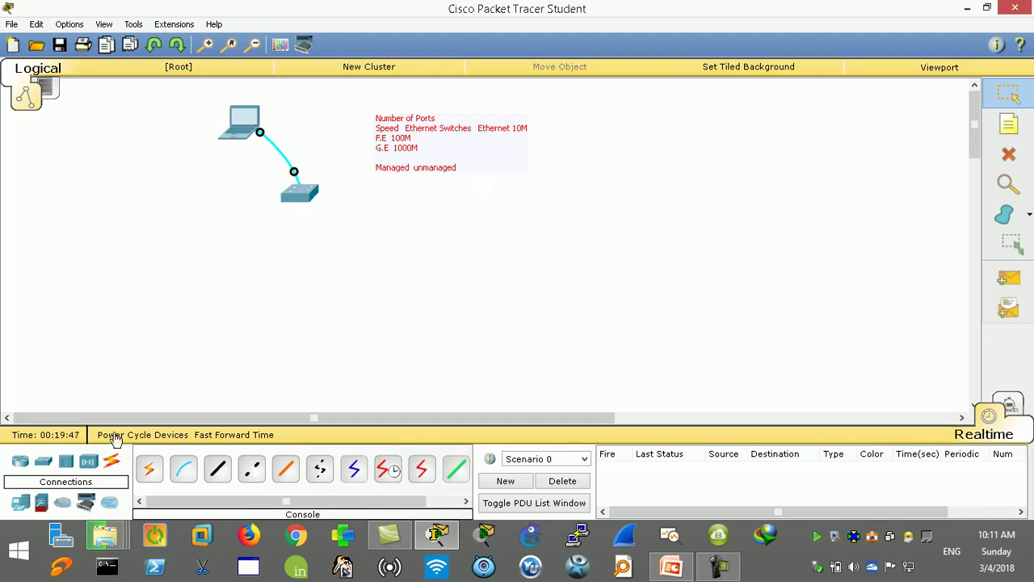
{"action": "left_click", "coordinate": [22, 503]}
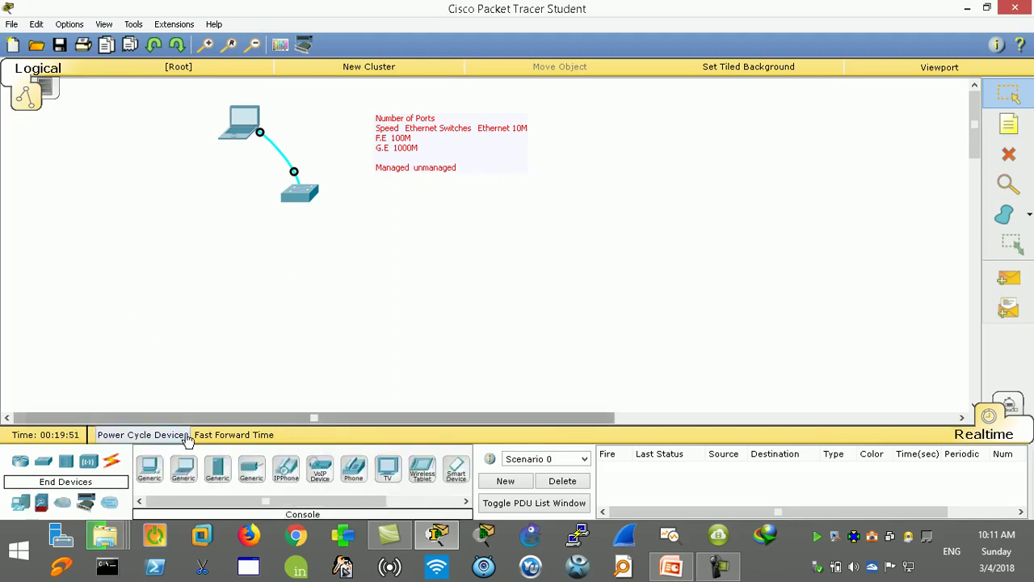
{"action": "left_click", "coordinate": [183, 469]}
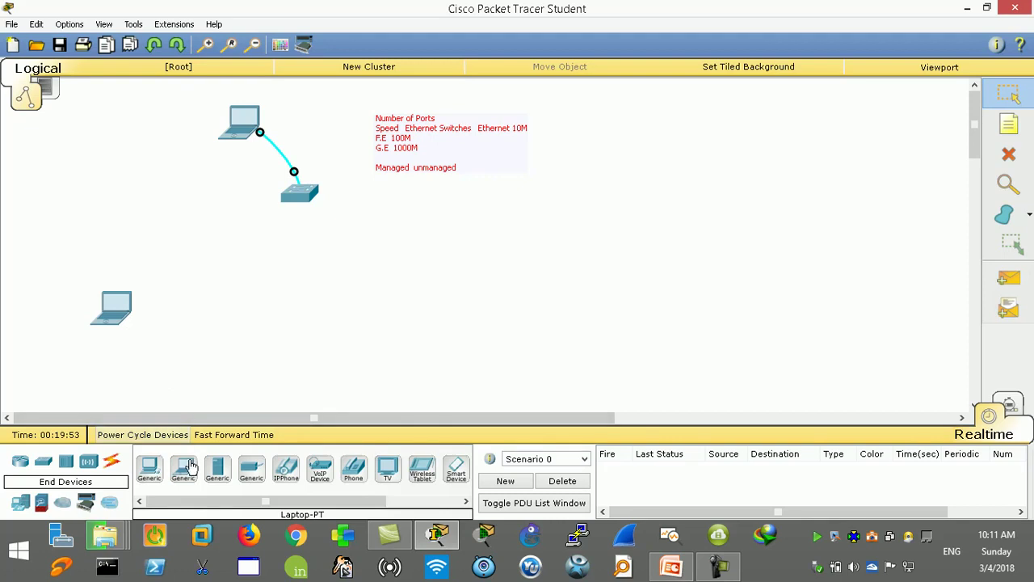
{"action": "left_click", "coordinate": [183, 467]}
{"action": "left_click", "coordinate": [175, 303]}
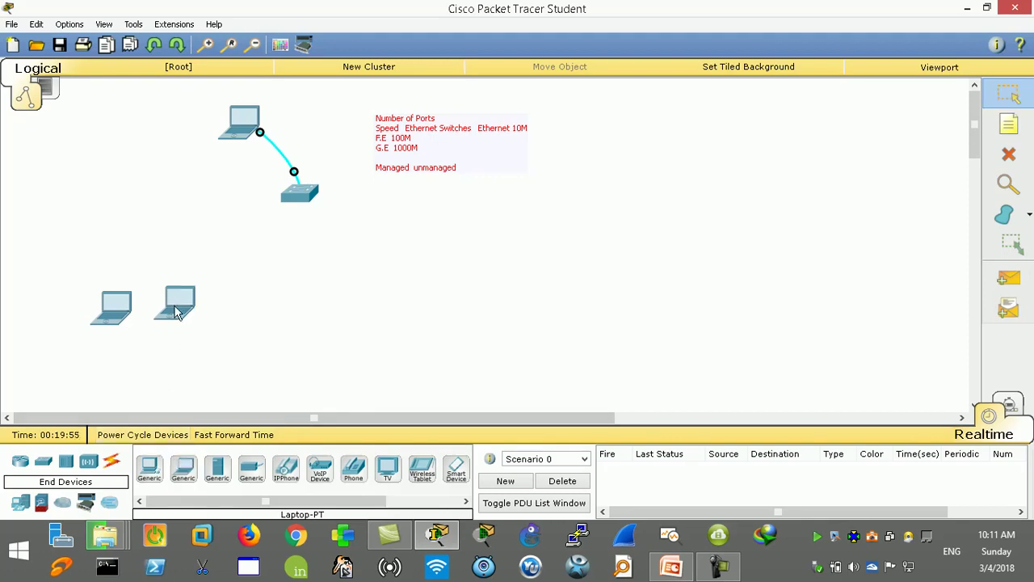
{"action": "left_click", "coordinate": [183, 467]}
{"action": "left_click", "coordinate": [238, 303]}
{"action": "left_click", "coordinate": [187, 470]}
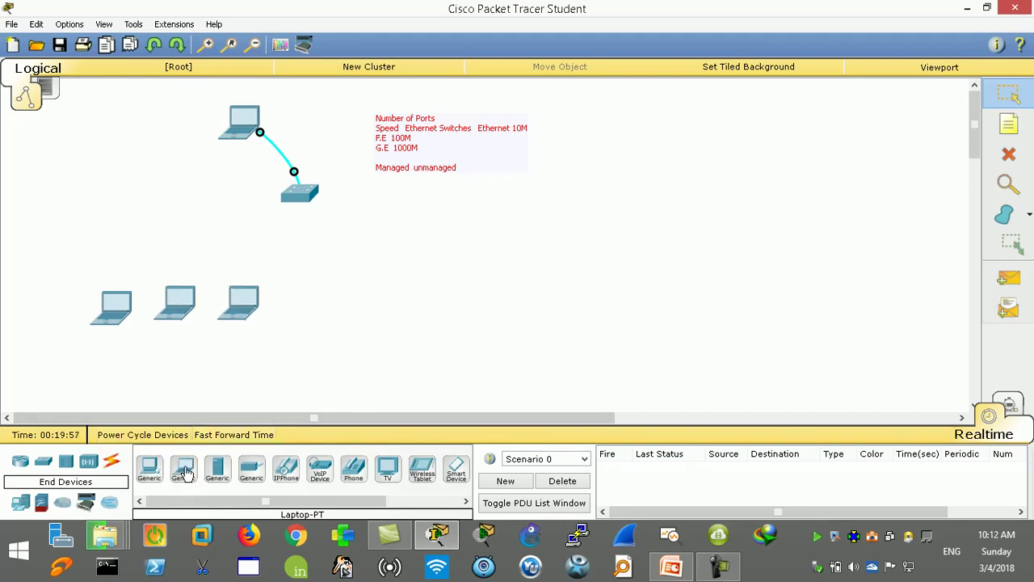
{"action": "left_click", "coordinate": [299, 305]}
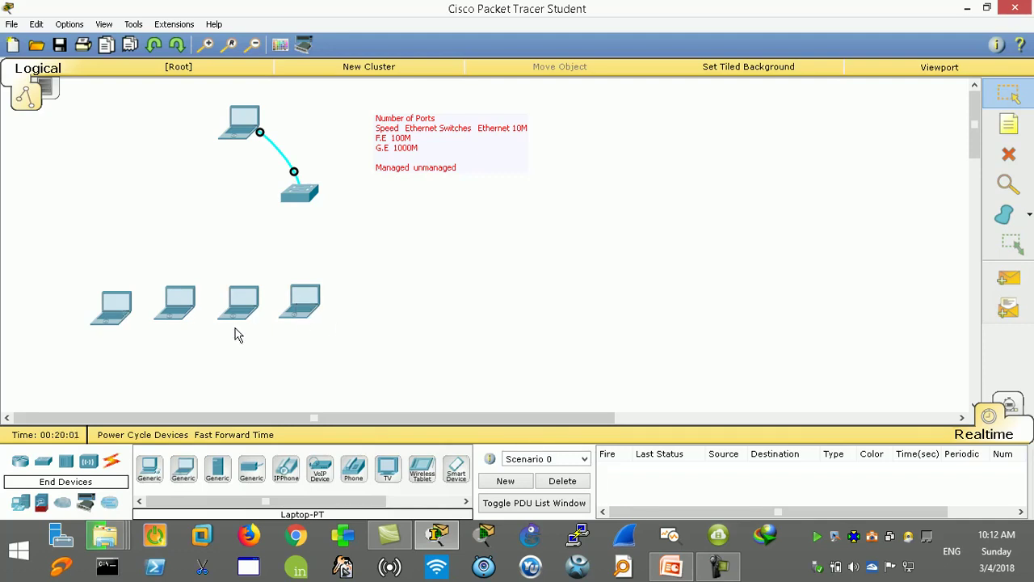
Step: Place two servers to the right of the new laptops
{"action": "left_click", "coordinate": [217, 468]}
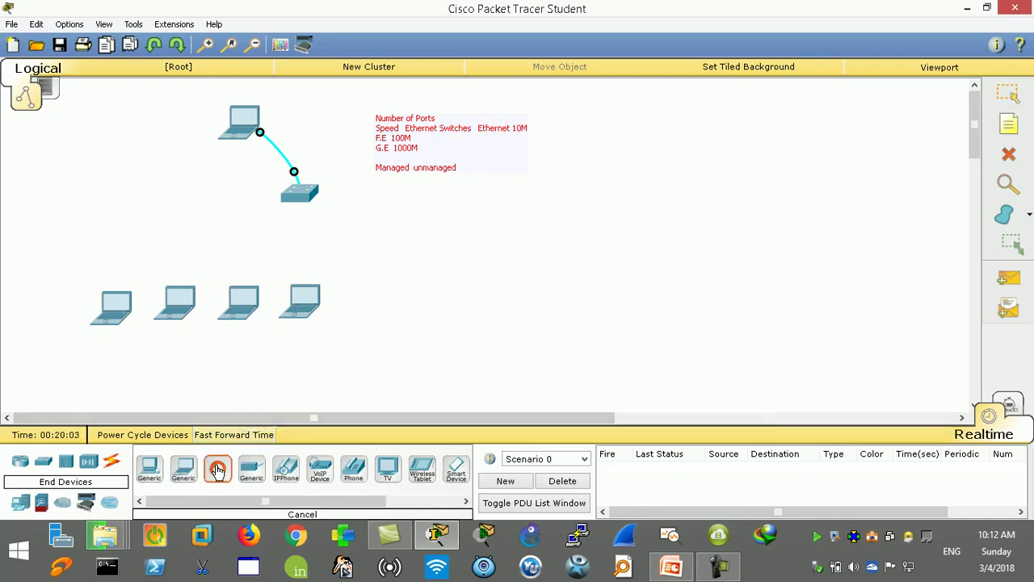
{"action": "left_click", "coordinate": [361, 314]}
{"action": "left_click", "coordinate": [218, 468]}
{"action": "left_click", "coordinate": [412, 312]}
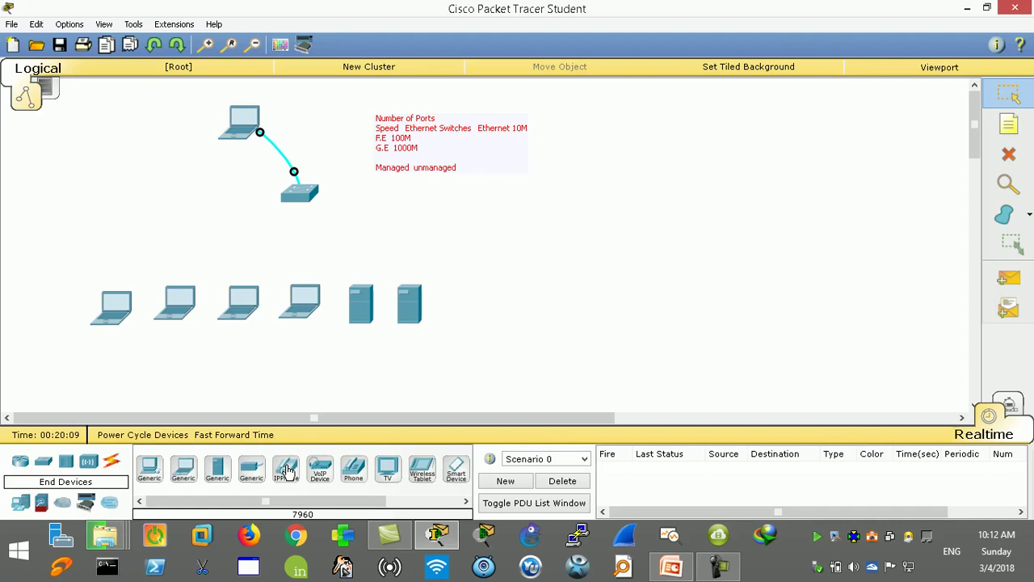
Step: Add an IP phone beside the servers, then delete it again
{"action": "left_click", "coordinate": [287, 471]}
{"action": "left_click", "coordinate": [492, 304]}
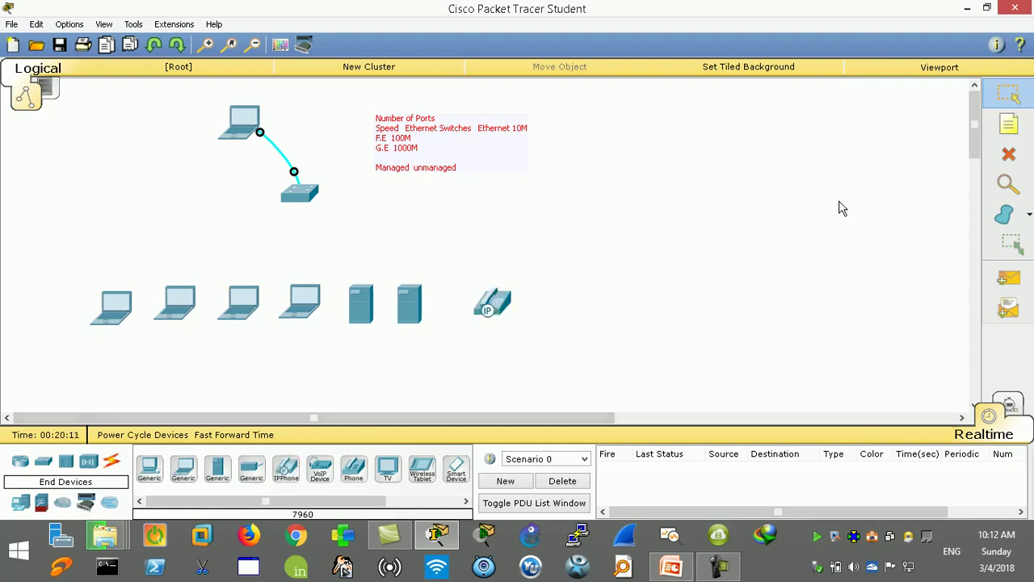
{"action": "left_click", "coordinate": [1002, 162]}
{"action": "left_click", "coordinate": [517, 287]}
{"action": "left_click", "coordinate": [490, 297]}
{"action": "left_click", "coordinate": [1009, 95]}
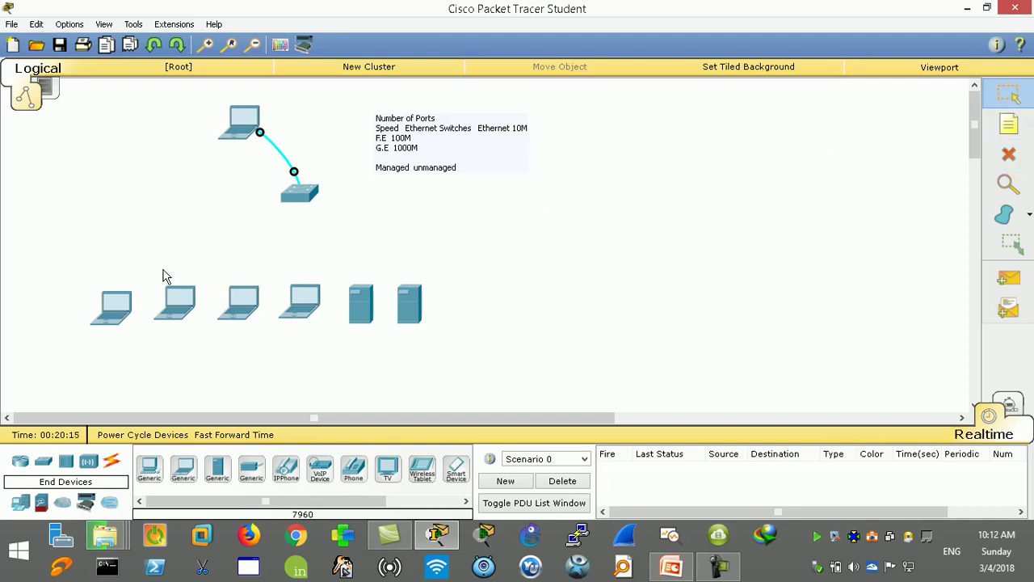
Step: Delete the rightmost server and shift the remaining laptops and server to the right
{"action": "left_click_drag", "start_coordinate": [116, 308], "coordinate": [117, 302]}
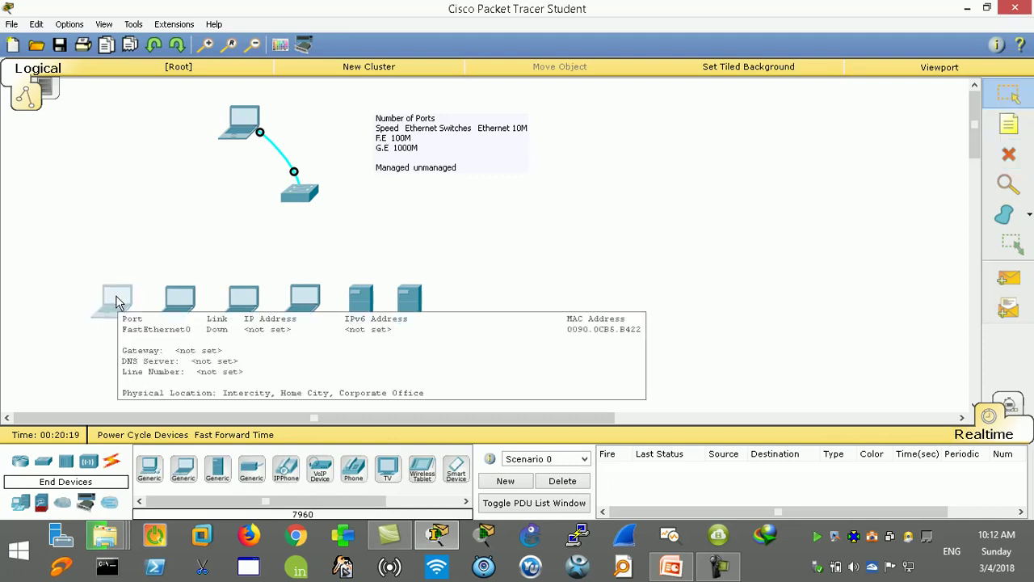
{"action": "left_click_drag", "start_coordinate": [512, 269], "coordinate": [67, 349]}
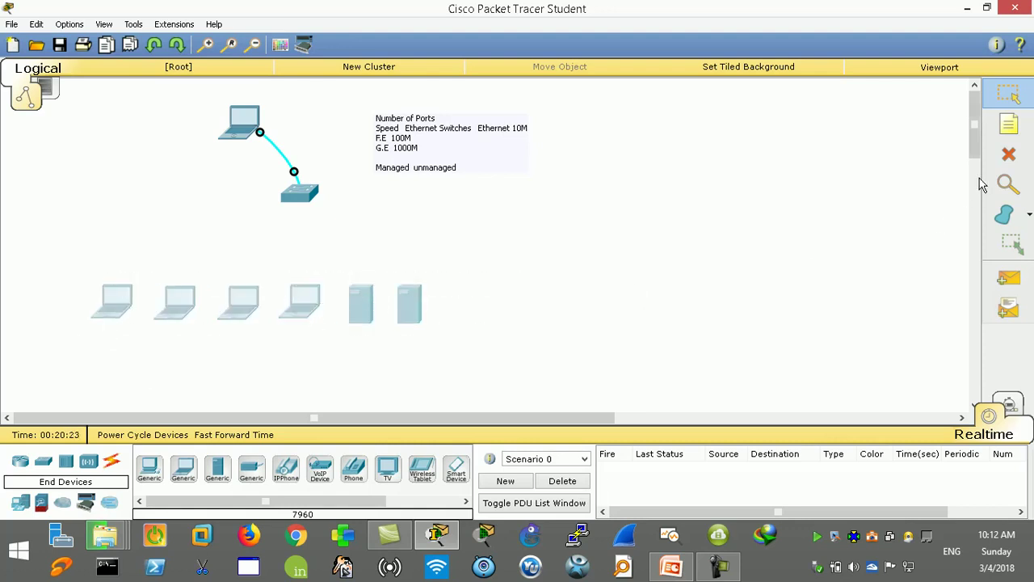
{"action": "left_click", "coordinate": [1008, 153]}
{"action": "left_click", "coordinate": [533, 287]}
{"action": "left_click", "coordinate": [413, 299]}
{"action": "left_click", "coordinate": [1008, 96]}
{"action": "left_click_drag", "start_coordinate": [392, 253], "coordinate": [195, 300]}
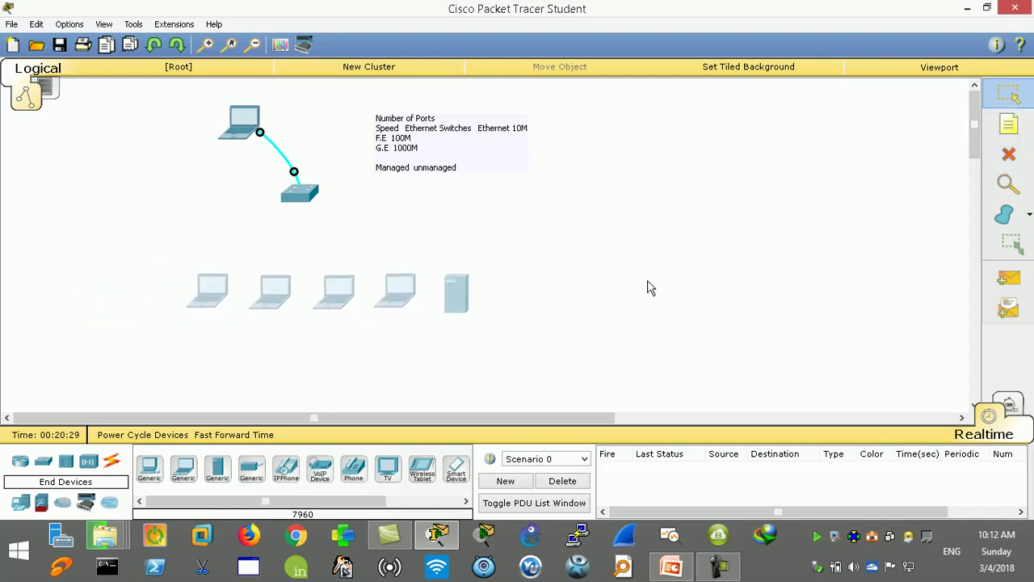
{"action": "left_click", "coordinate": [589, 293]}
Step: Open Laptop1's configuration window, maximize it, then close it
{"action": "left_click", "coordinate": [402, 298]}
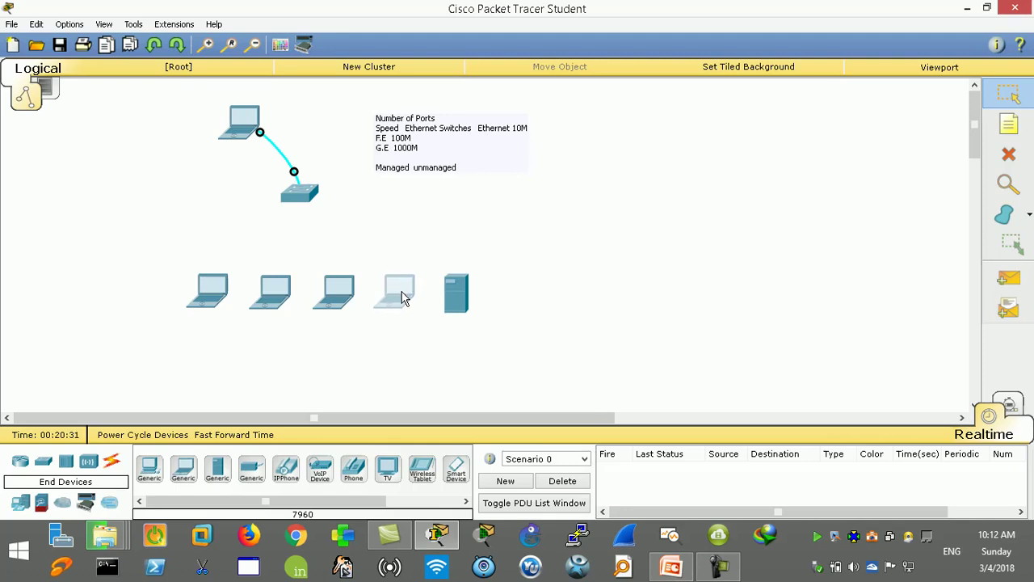
{"action": "left_click", "coordinate": [537, 293]}
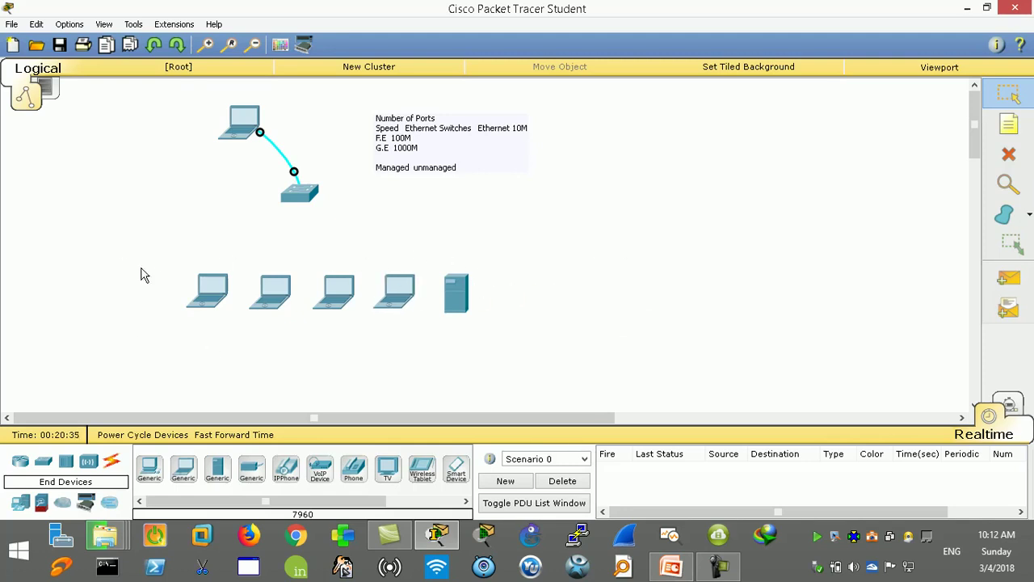
{"action": "mouse_move", "coordinate": [302, 196]}
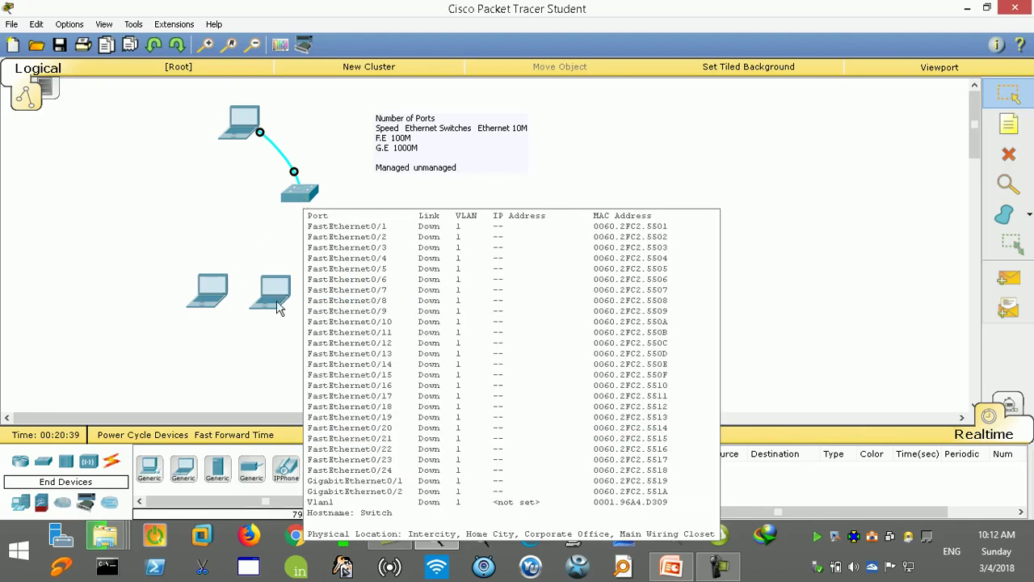
{"action": "left_click", "coordinate": [214, 294]}
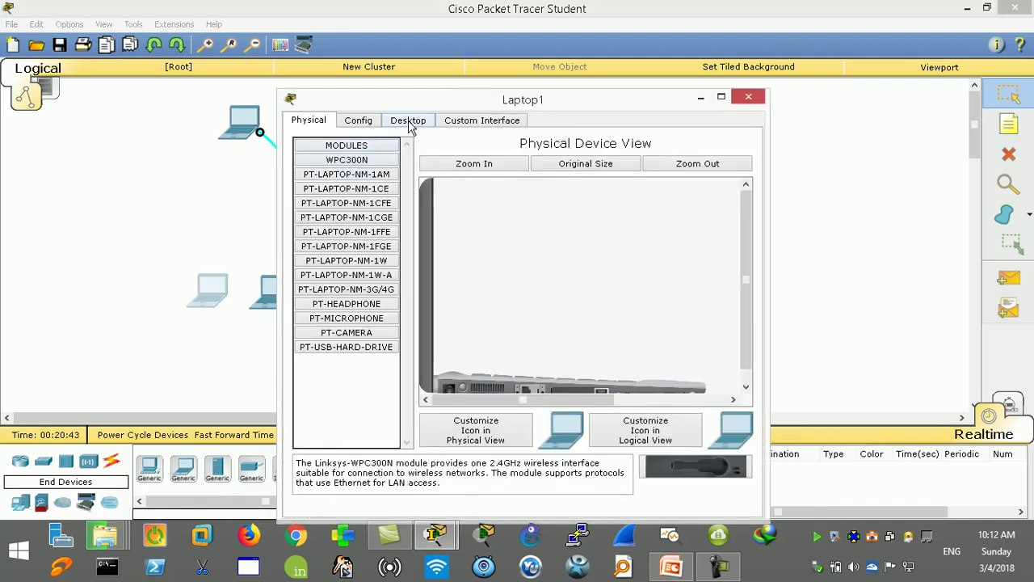
{"action": "scroll", "coordinate": [561, 231], "scroll_direction": "down", "scroll_amount": 1}
{"action": "left_click", "coordinate": [721, 98]}
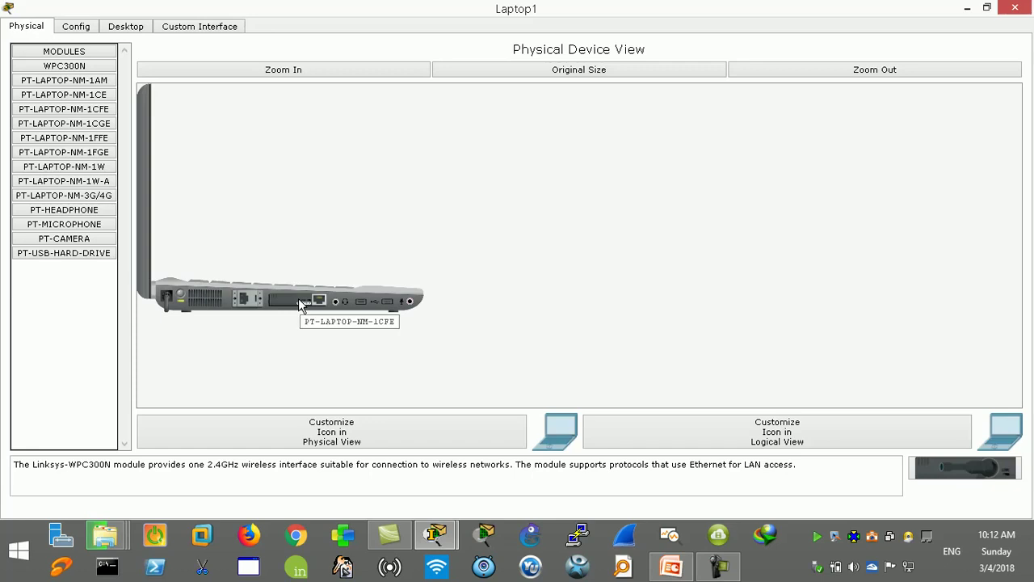
{"action": "left_click", "coordinate": [1016, 8]}
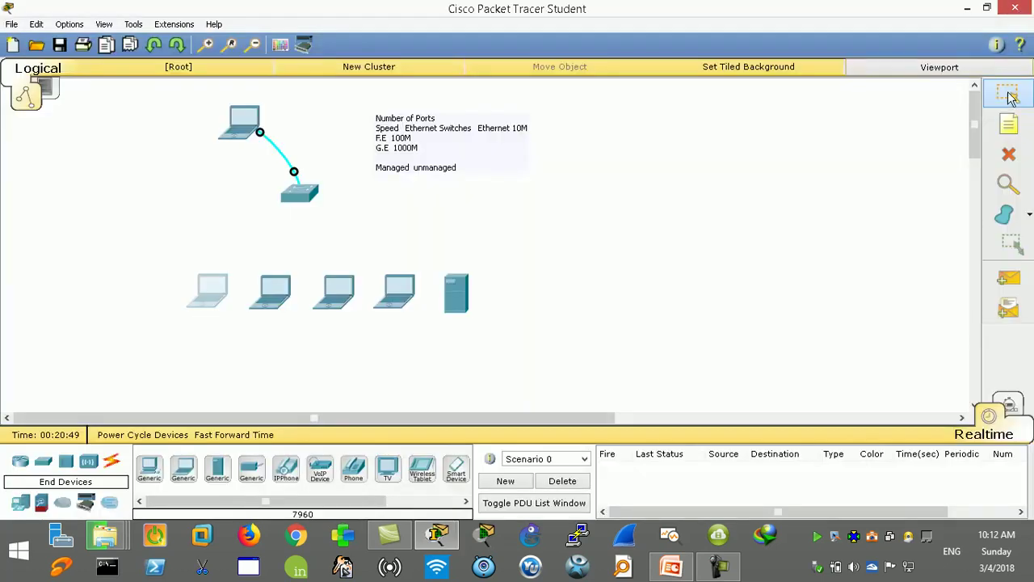
Step: Place a note reading NIC 10/100/1000 beneath the first laptop
{"action": "left_click", "coordinate": [187, 322]}
{"action": "type", "text": "NIC"}
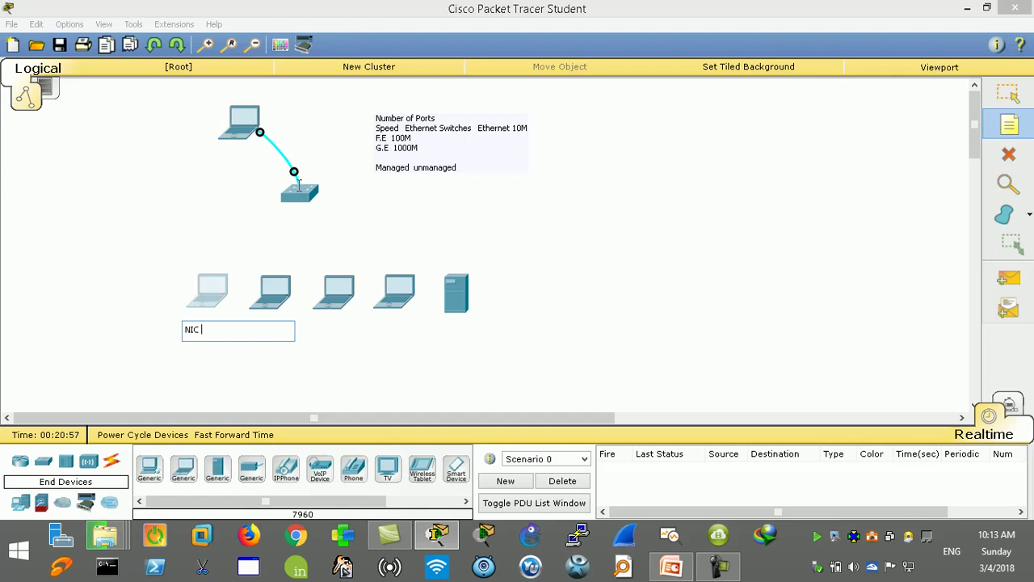
{"action": "type", "text": "10/100/1000"}
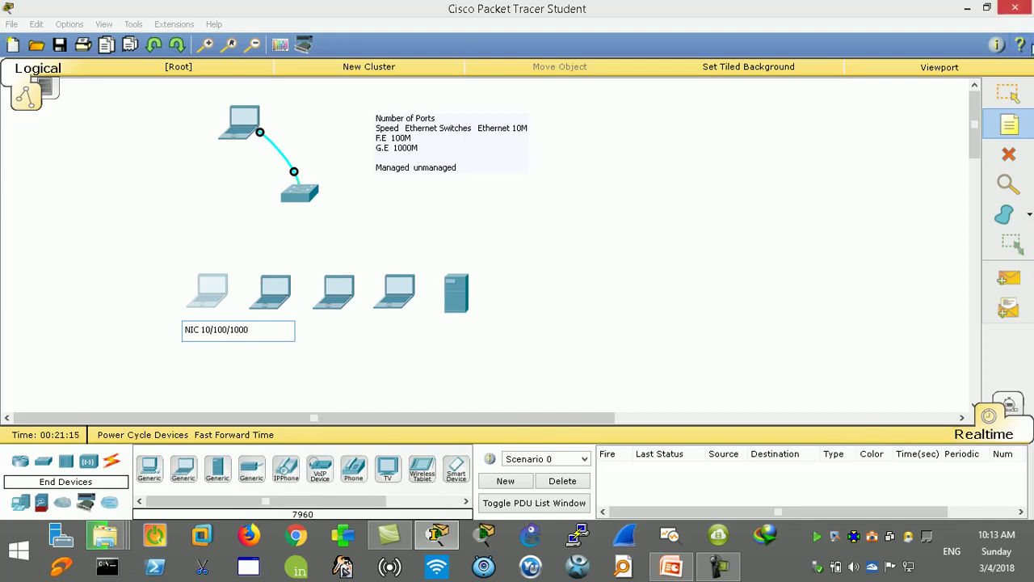
{"action": "left_click", "coordinate": [1008, 95]}
{"action": "left_click_drag", "start_coordinate": [219, 327], "coordinate": [191, 320]}
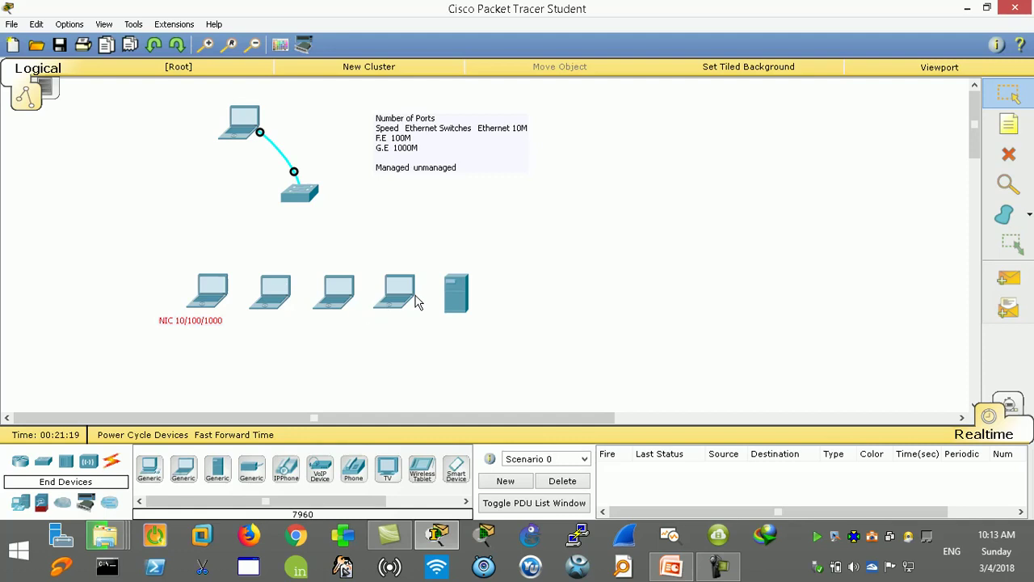
{"action": "mouse_move", "coordinate": [417, 302]}
{"action": "left_click", "coordinate": [111, 461]}
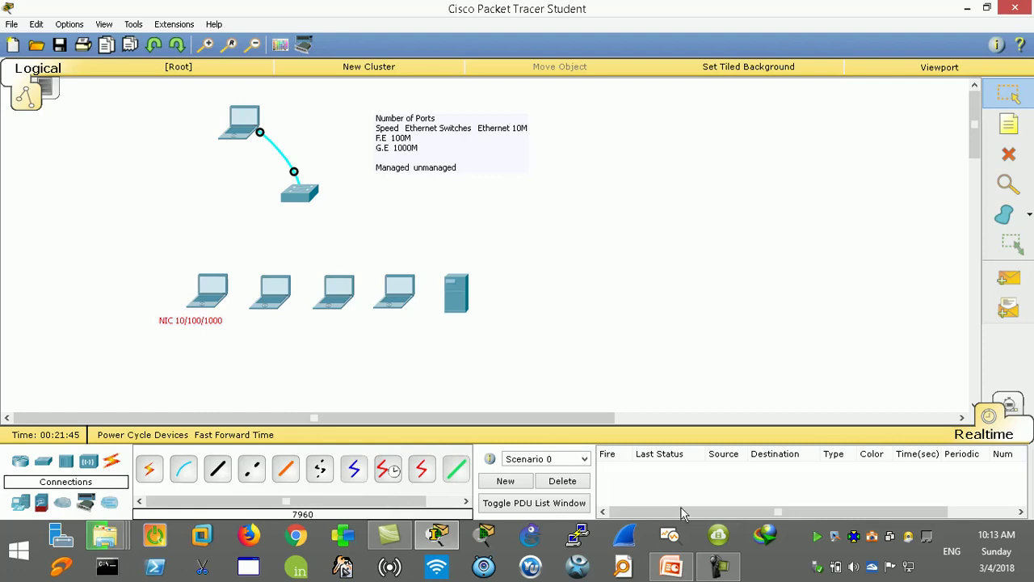
Step: Browse to 4- Work Material > 1- Network Fundamentals and open 1- Network Fundamentals 1.ppt in PowerPoint
{"action": "left_click", "coordinate": [674, 567]}
{"action": "left_click", "coordinate": [679, 568]}
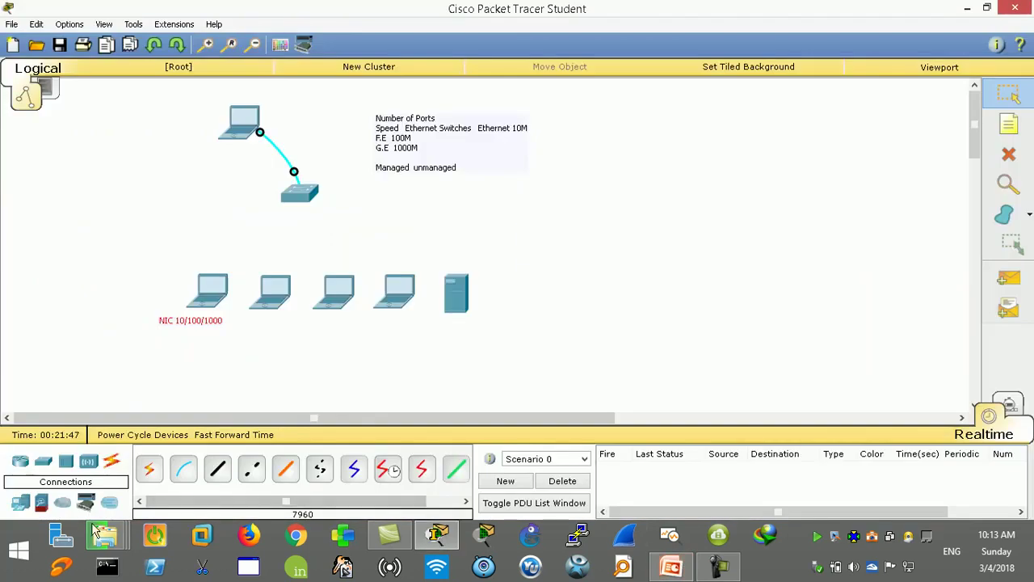
{"action": "mouse_move", "coordinate": [105, 534]}
{"action": "left_click", "coordinate": [267, 455]}
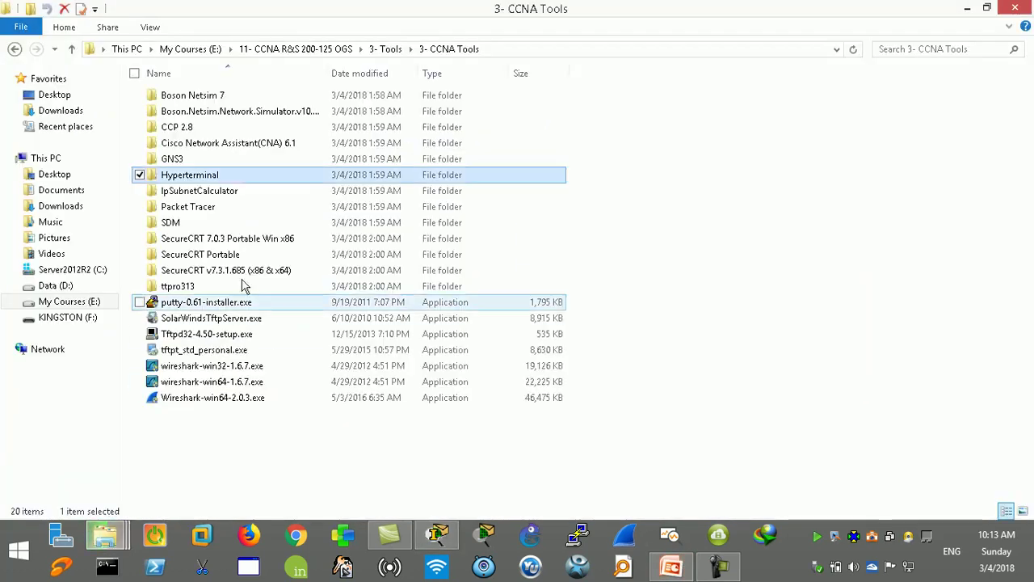
{"action": "left_click", "coordinate": [72, 50]}
{"action": "left_click", "coordinate": [72, 50]}
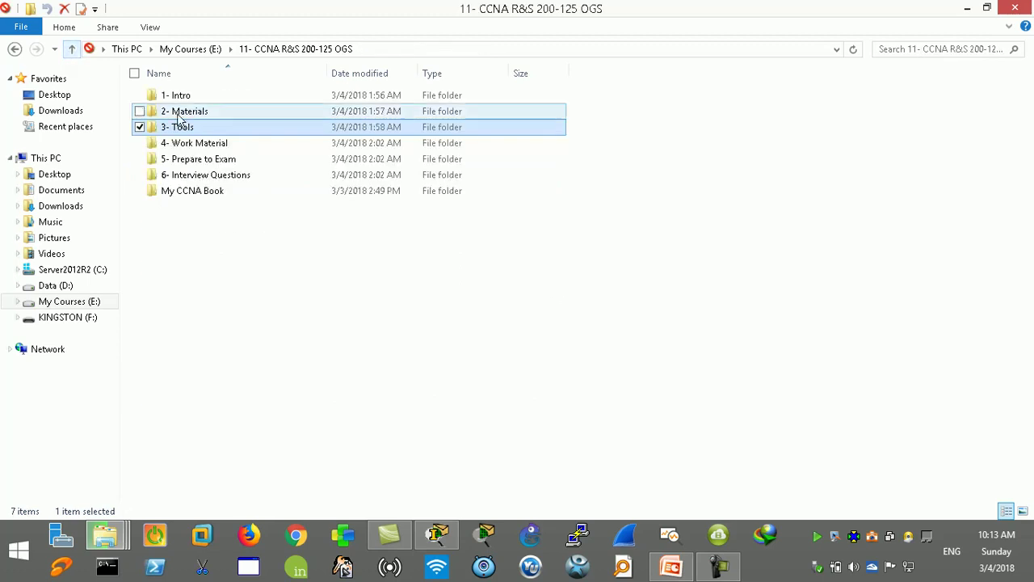
{"action": "double_click", "coordinate": [202, 142]}
{"action": "key", "text": "Down"}
{"action": "key", "text": "Return"}
{"action": "key", "text": "alt+Tab"}
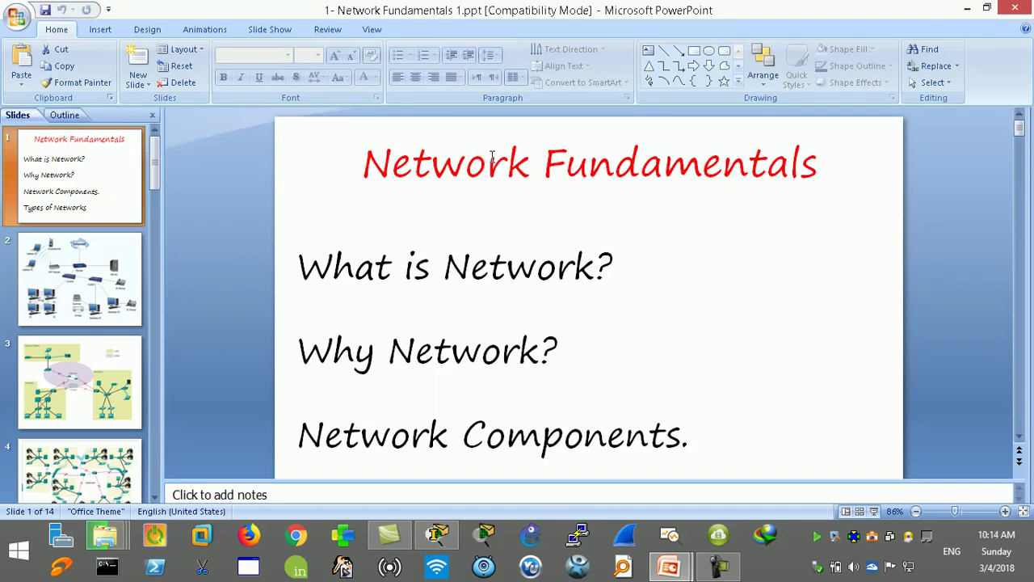
Step: Start the slide show and advance past the NIC and switch slides to the twisted-pair cables slide
{"action": "key", "text": "F5"}
{"action": "key", "text": "Right"}
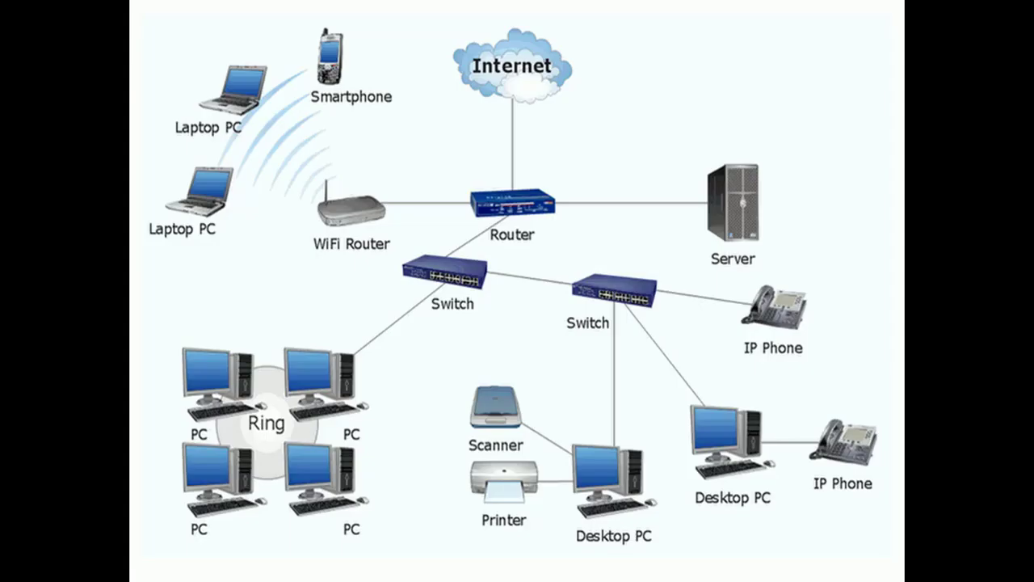
{"action": "key", "text": "Right"}
{"action": "key", "text": "Right"}
{"action": "key", "text": "Right"}
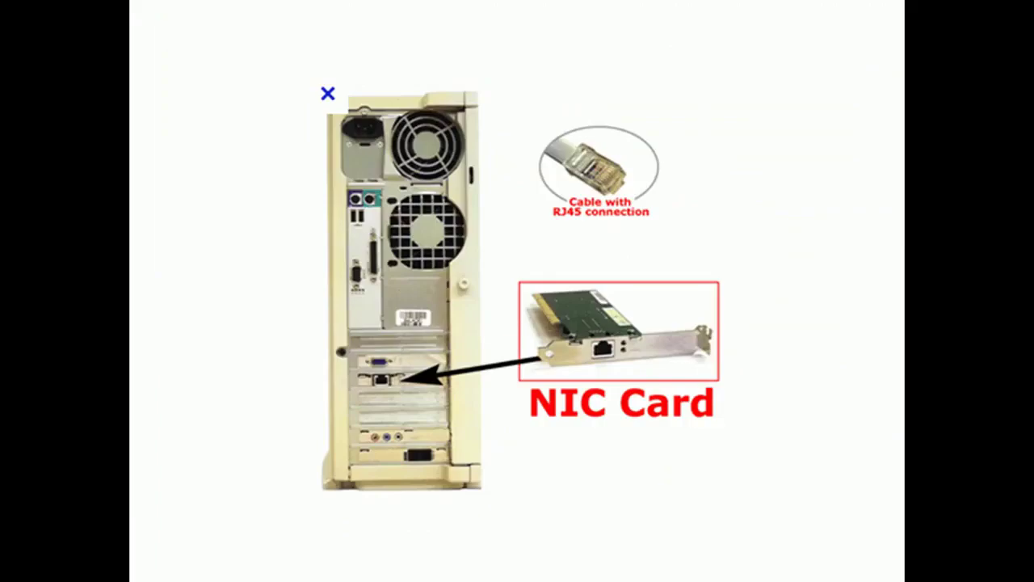
{"action": "key", "text": "Right"}
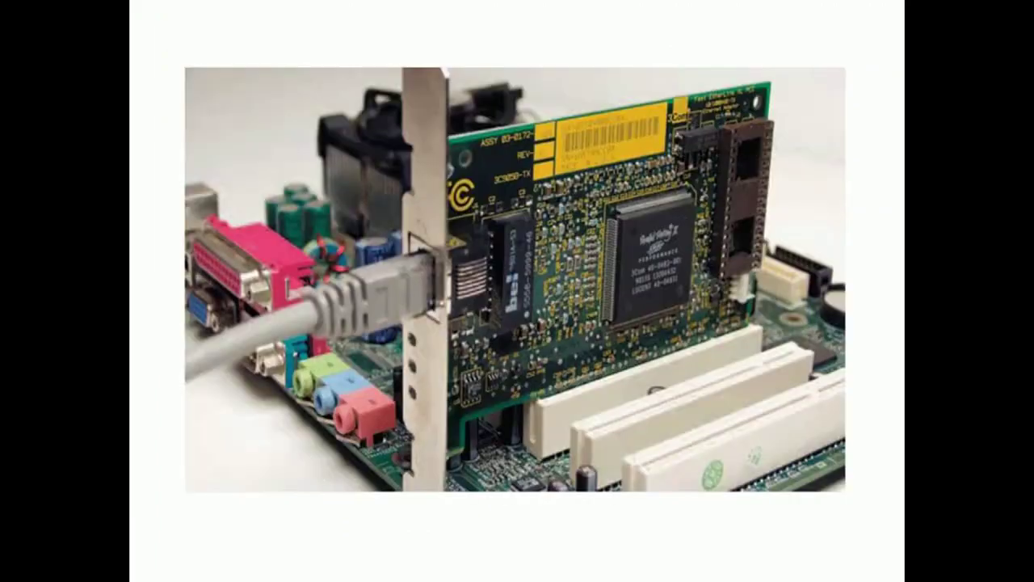
{"action": "key", "text": "Right"}
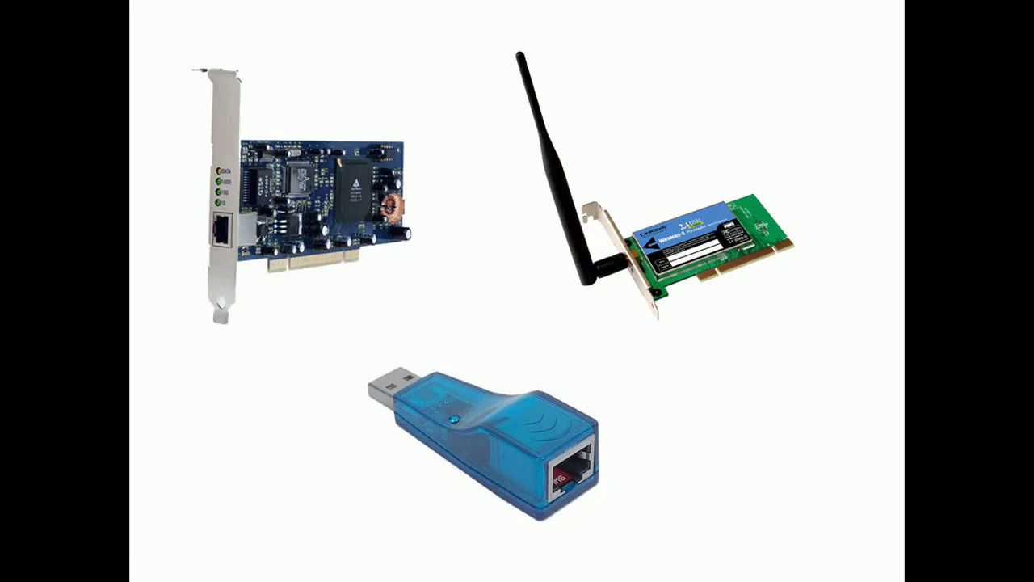
{"action": "key", "text": "Right"}
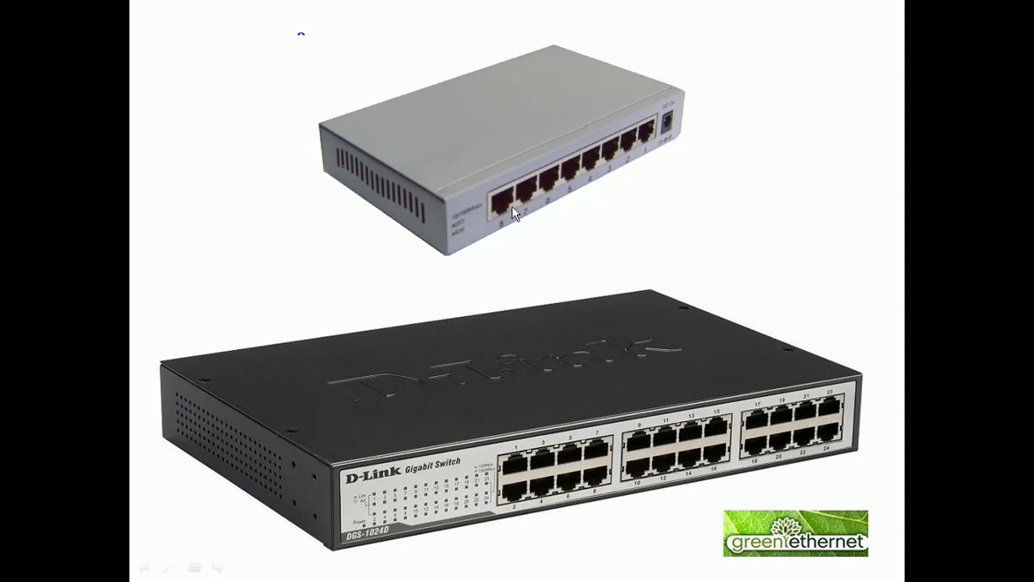
{"action": "left_click", "coordinate": [477, 215]}
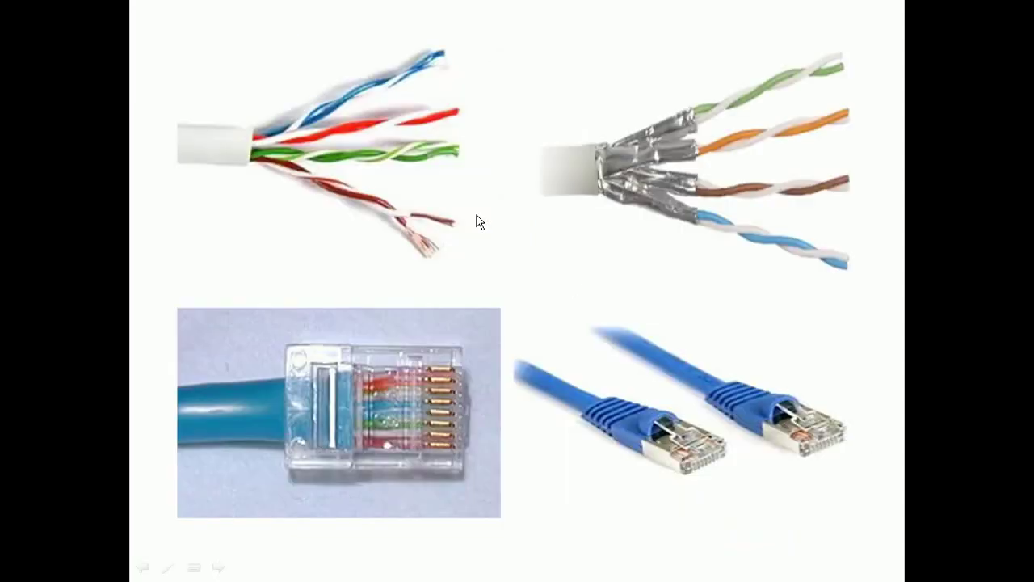